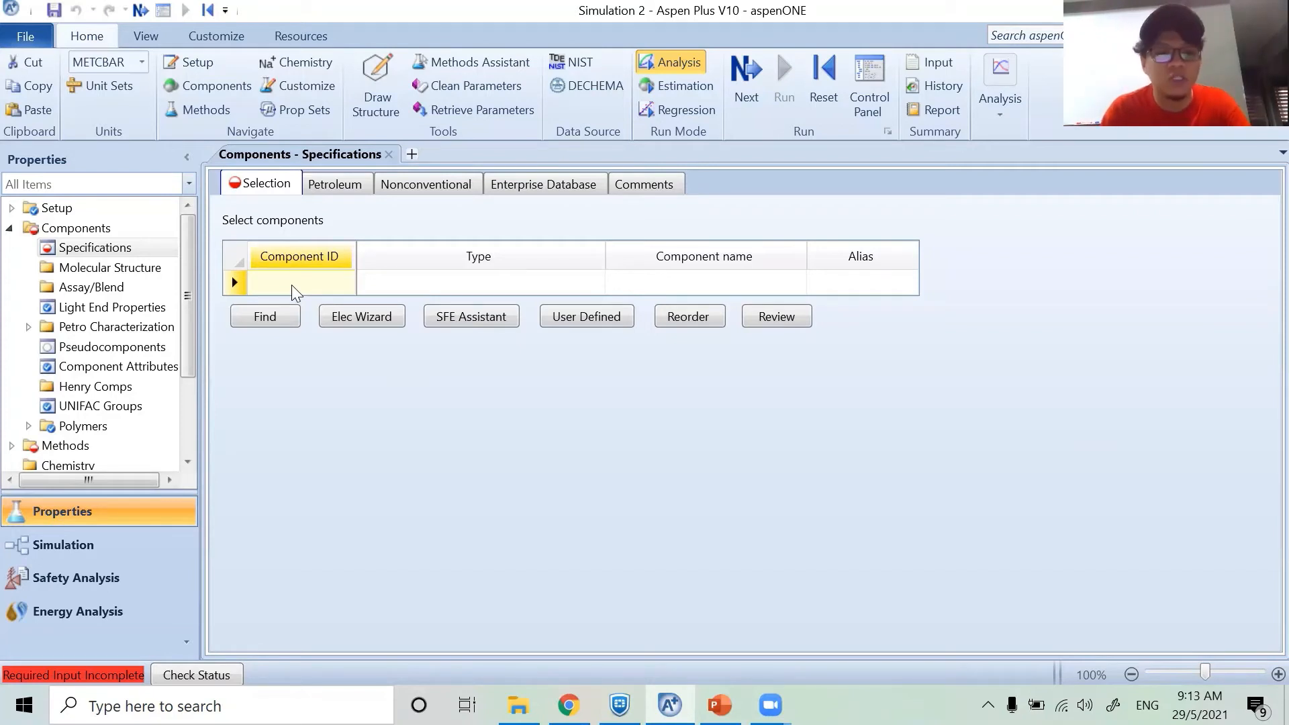
# - Add N2 as a conventional component and choose PENG-ROB as the base property method
pyautogui.write('N2')
pyautogui.press('Return')
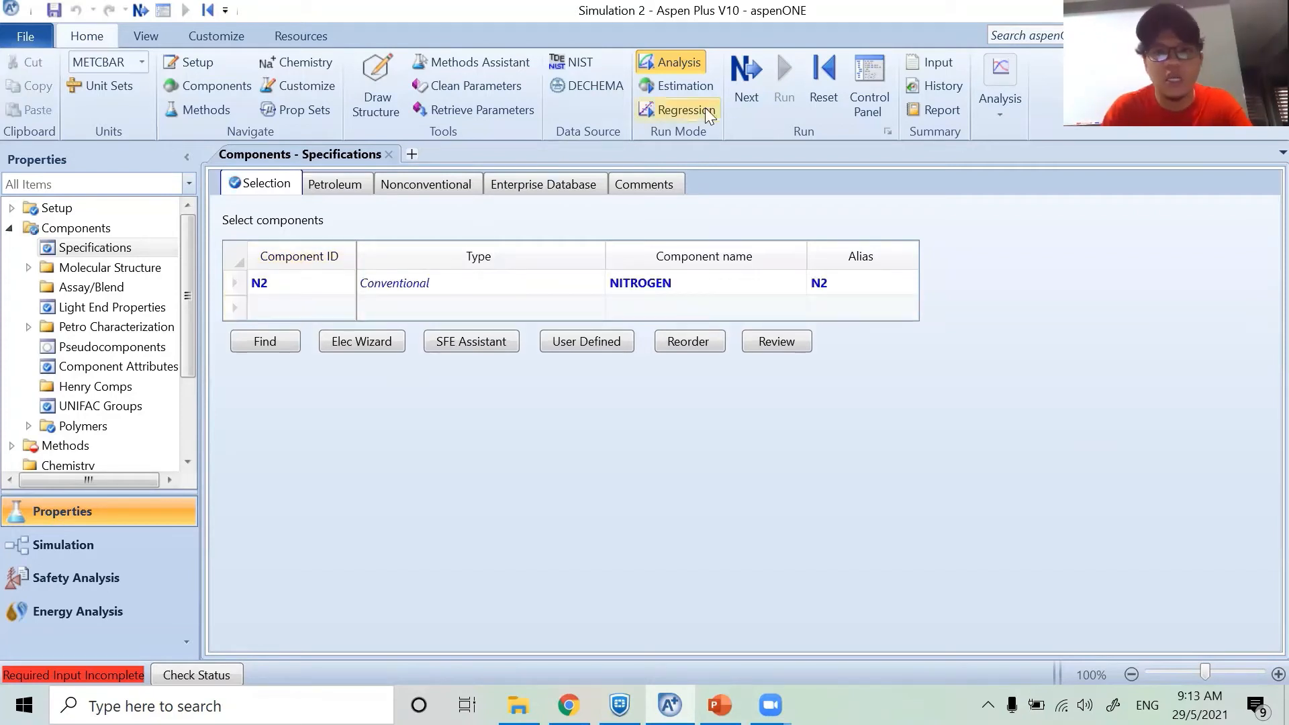
pyautogui.click(748, 88)
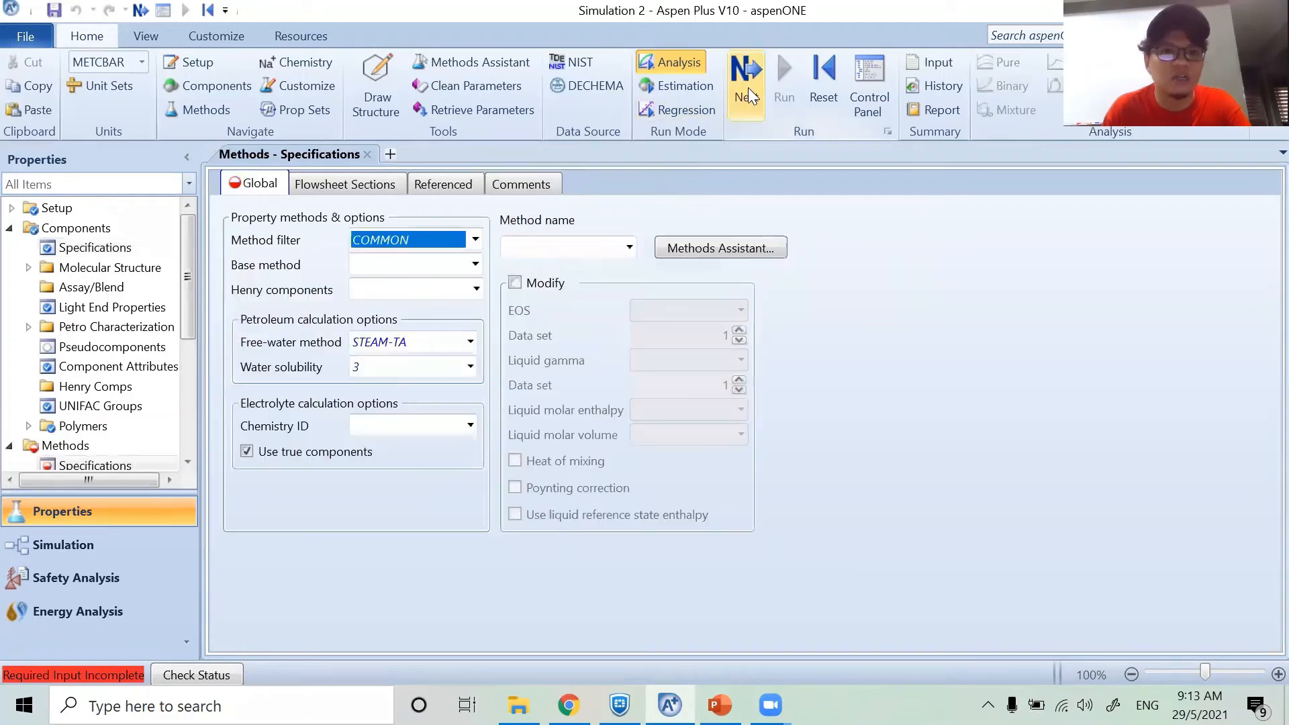
pyautogui.click(474, 262)
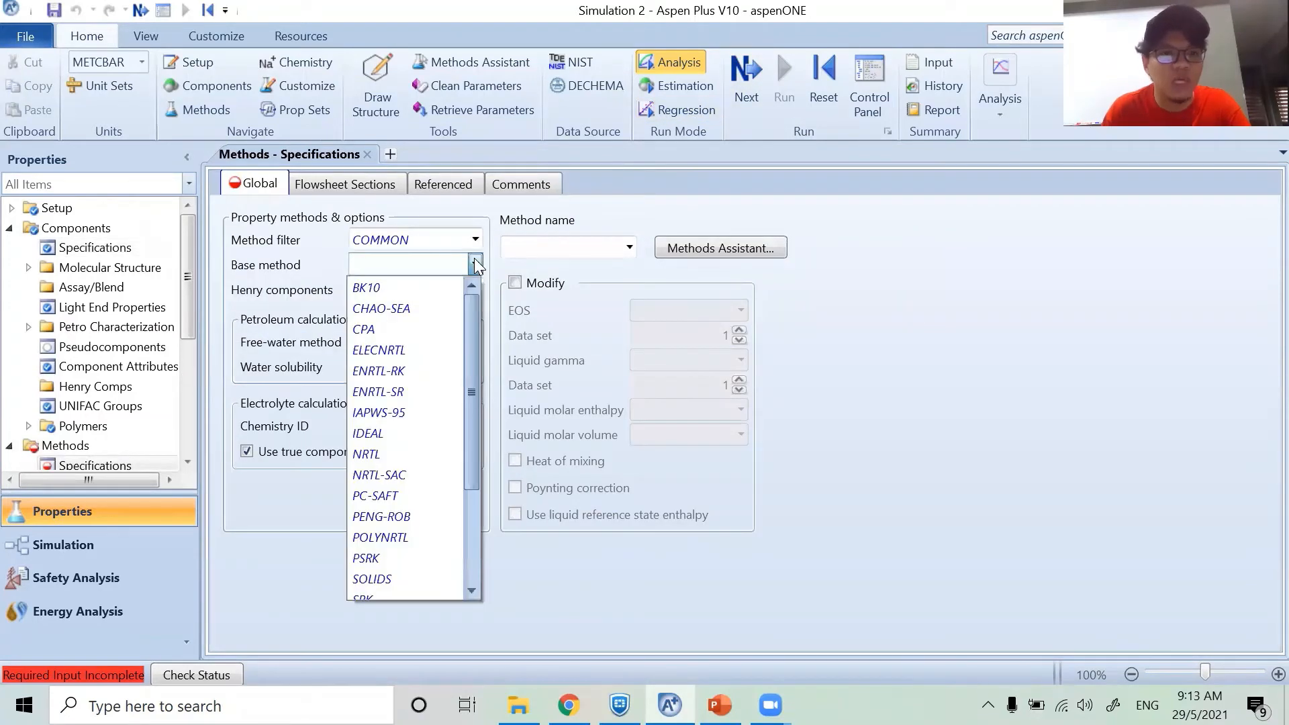
pyautogui.click(396, 517)
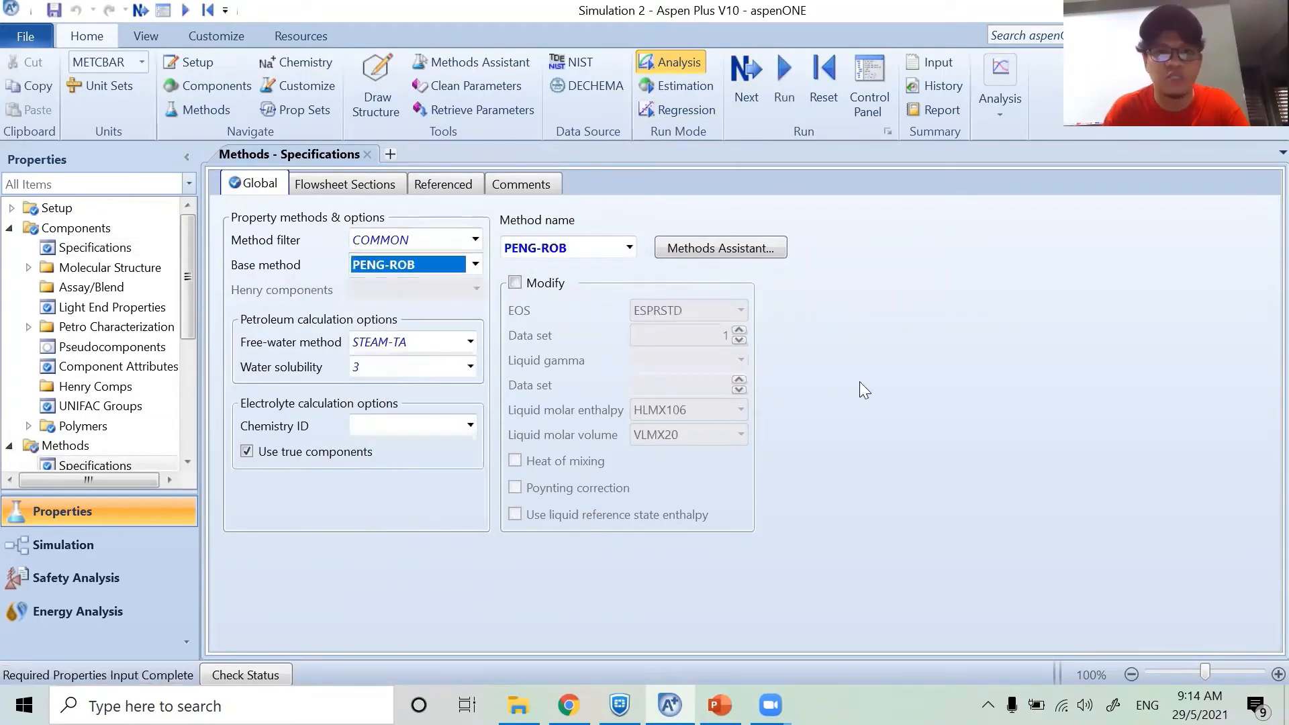
# - Run the property analysis and switch to the simulation environment
pyautogui.click(751, 68)
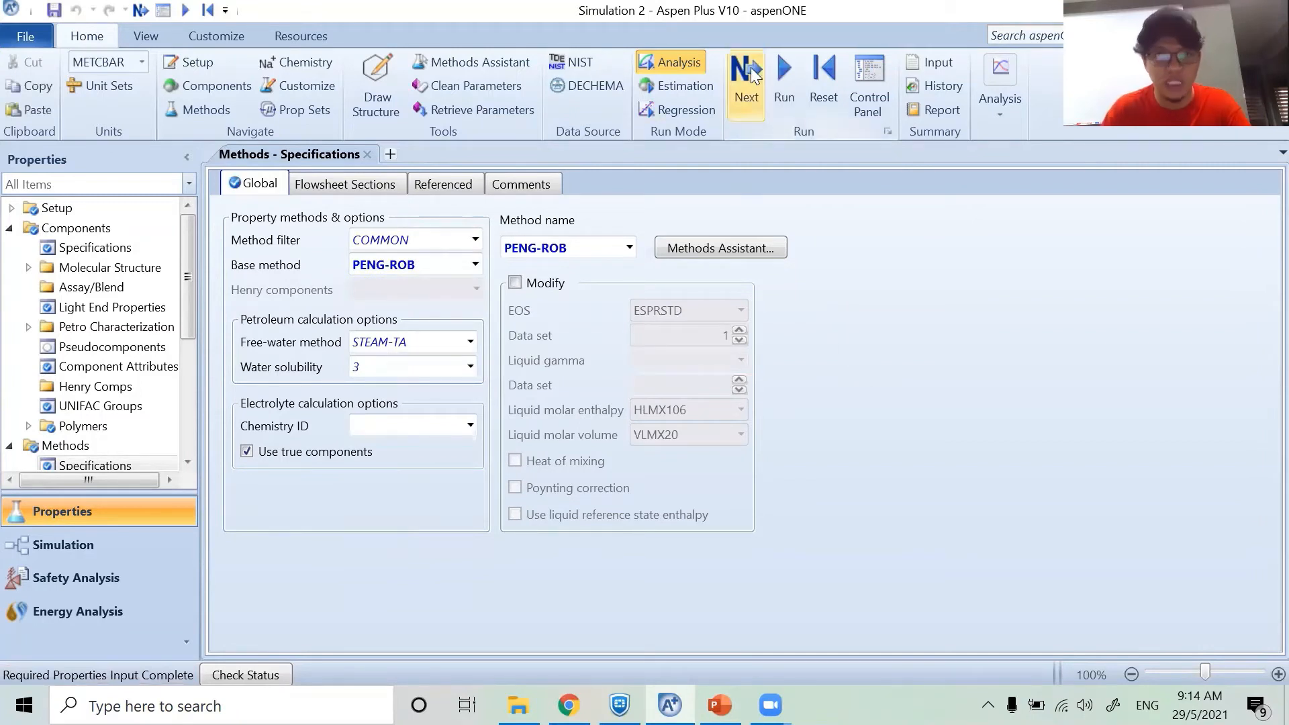
pyautogui.click(590, 438)
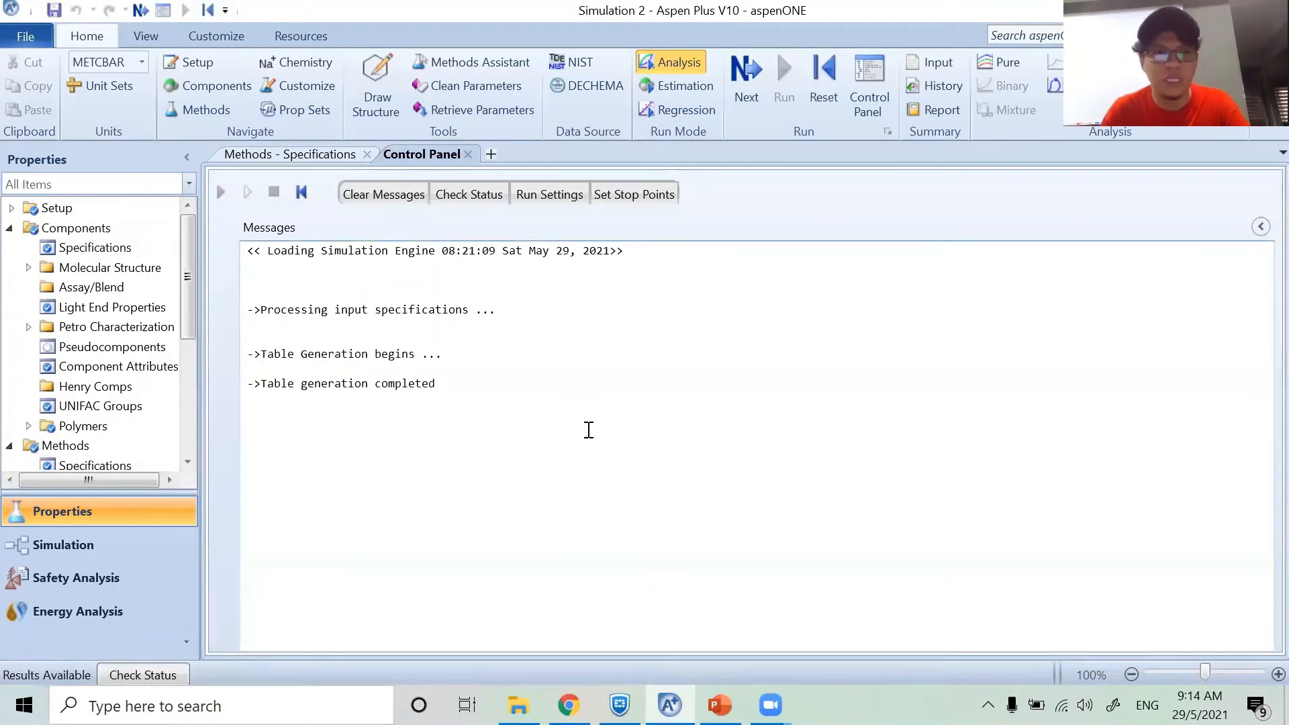
pyautogui.click(60, 545)
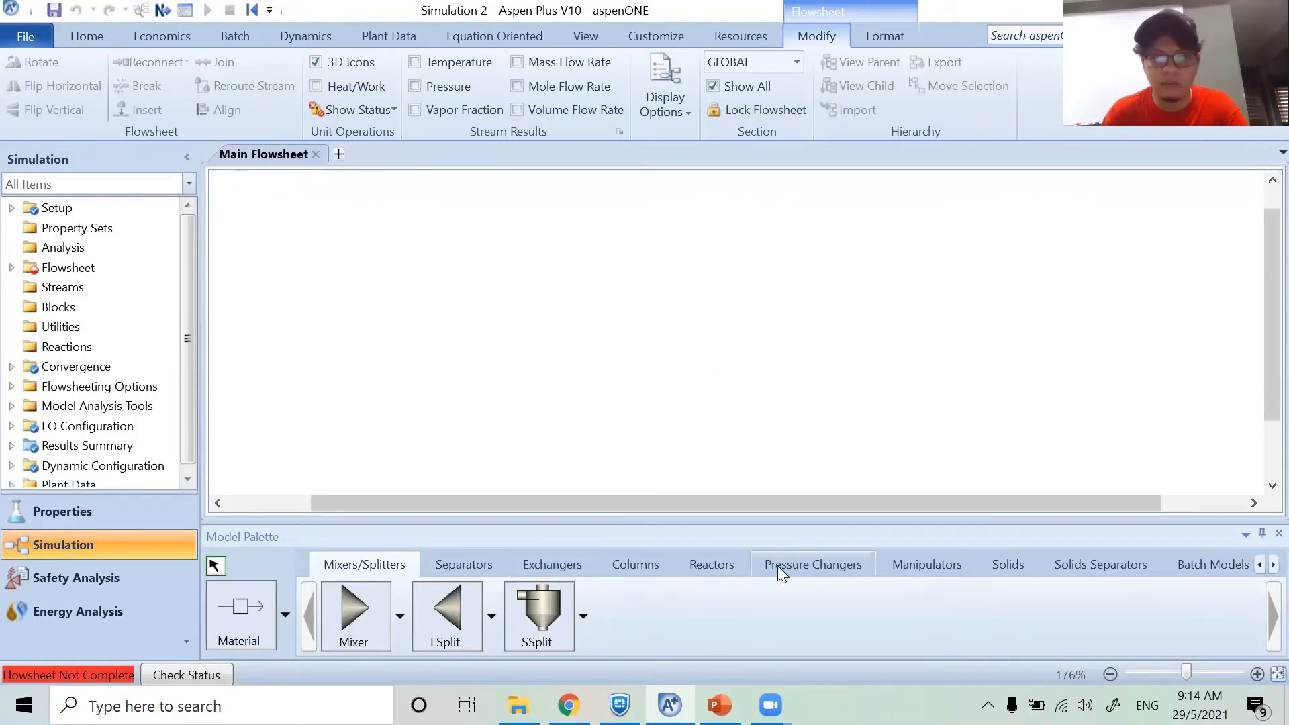
# - Place a Compr block near the centre of the main flowsheet and name it COMPRS
pyautogui.click(814, 563)
pyautogui.click(452, 610)
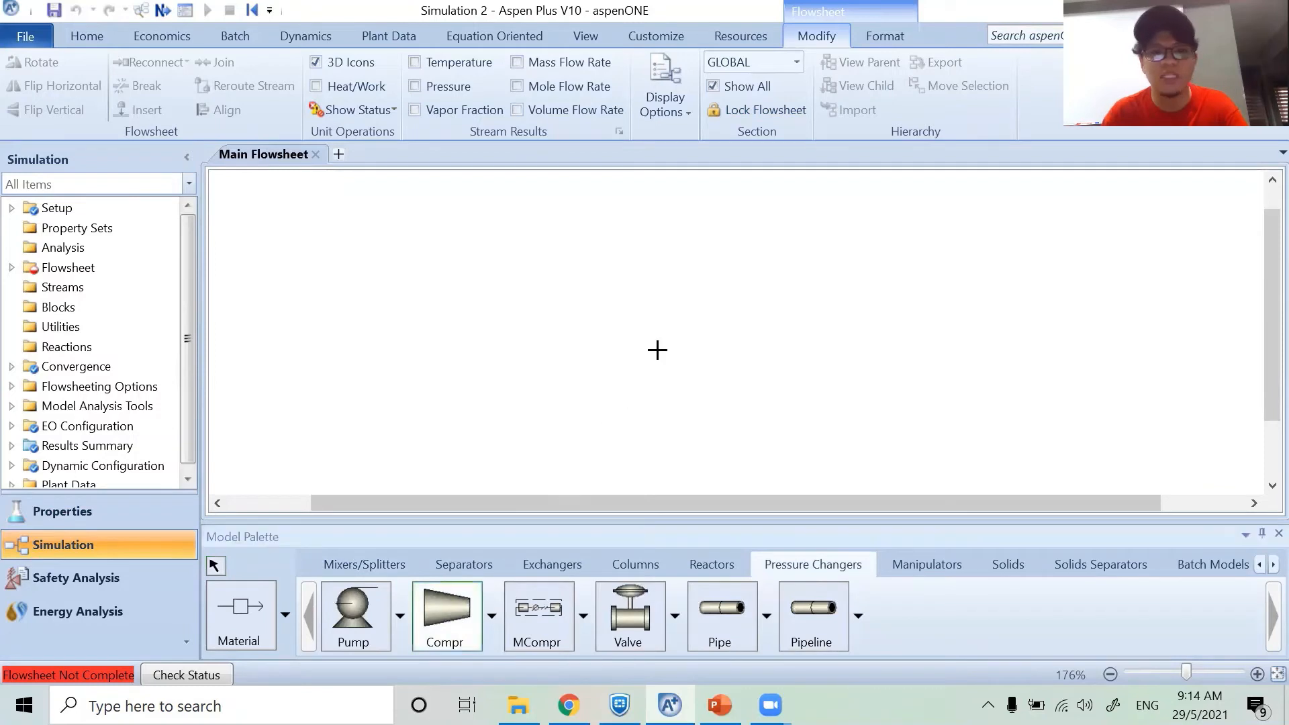
pyautogui.click(676, 331)
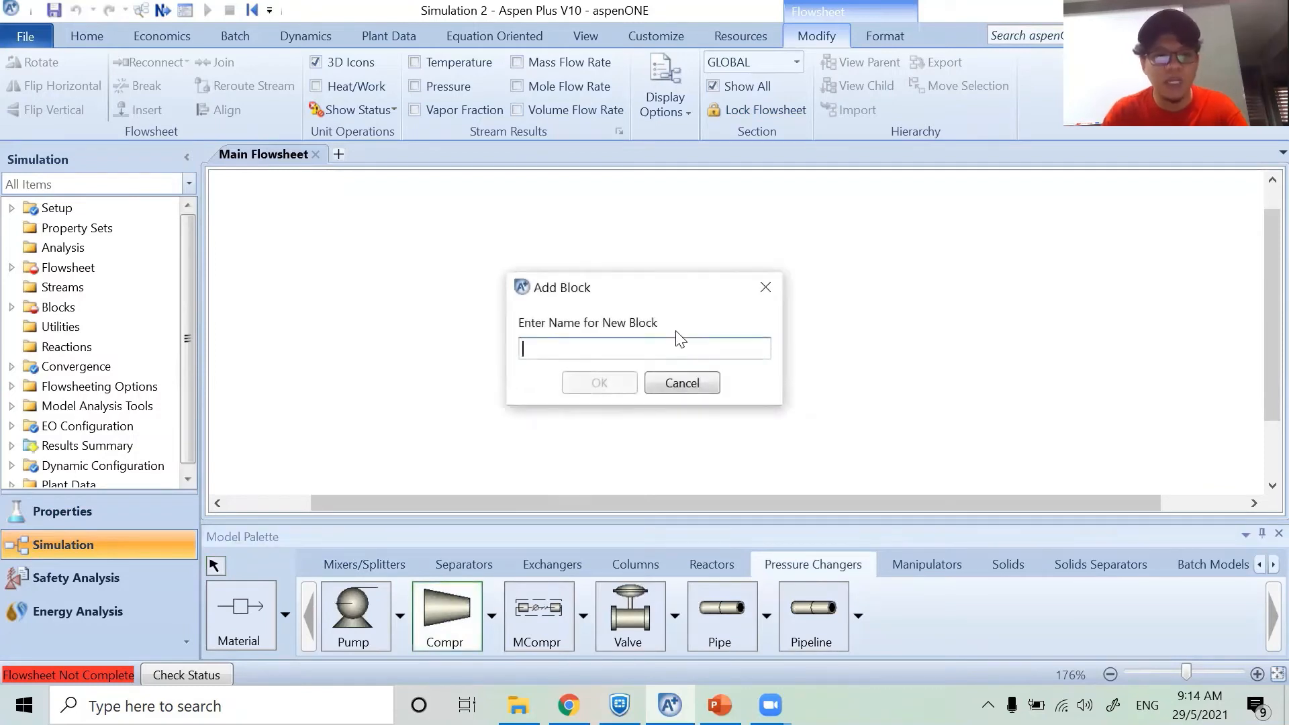
pyautogui.write('CO')
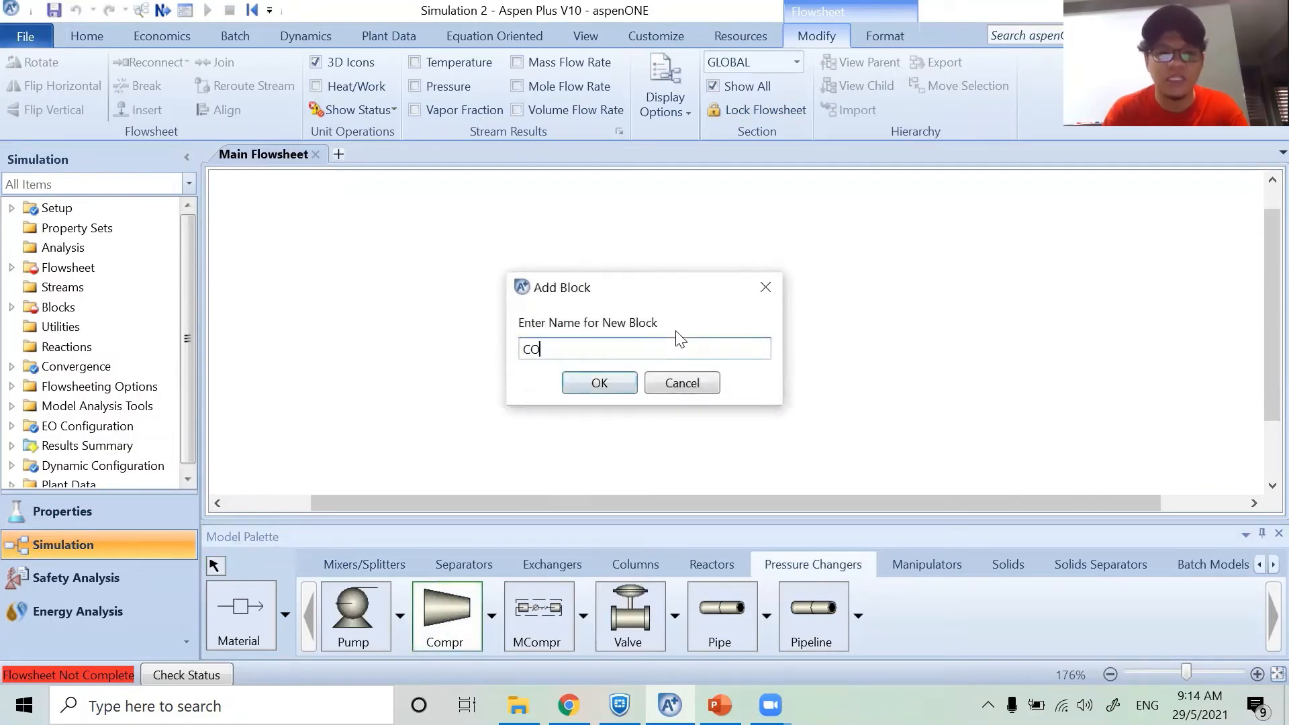
pyautogui.write('MPRS')
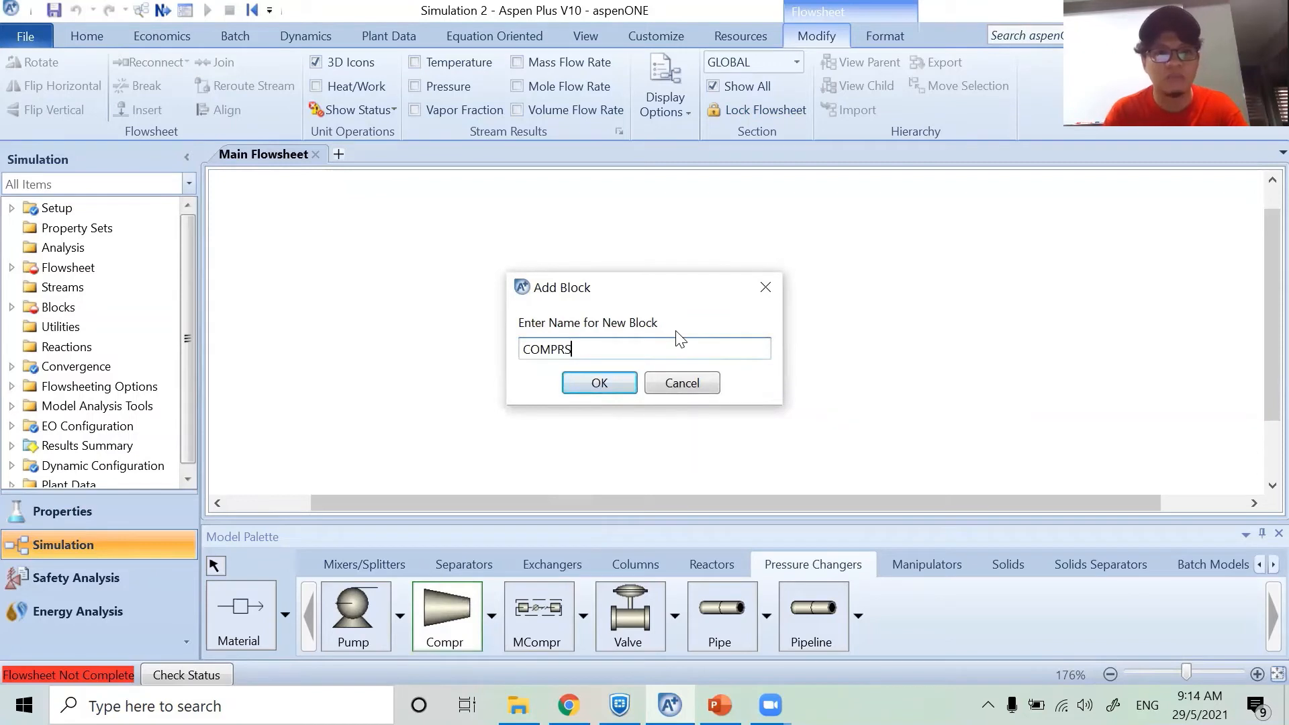
pyautogui.press('Return')
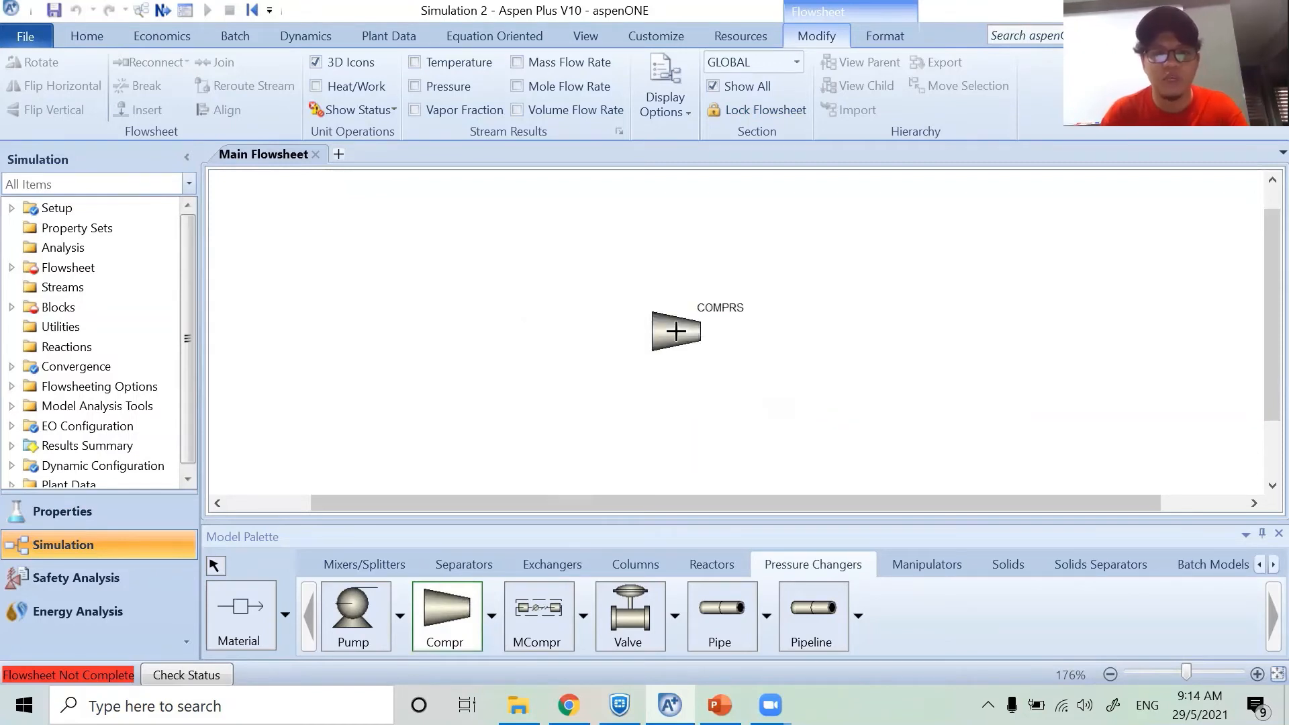
# - Connect a material feed stream named LP-N2 to the compressor's required inlet
pyautogui.click(243, 619)
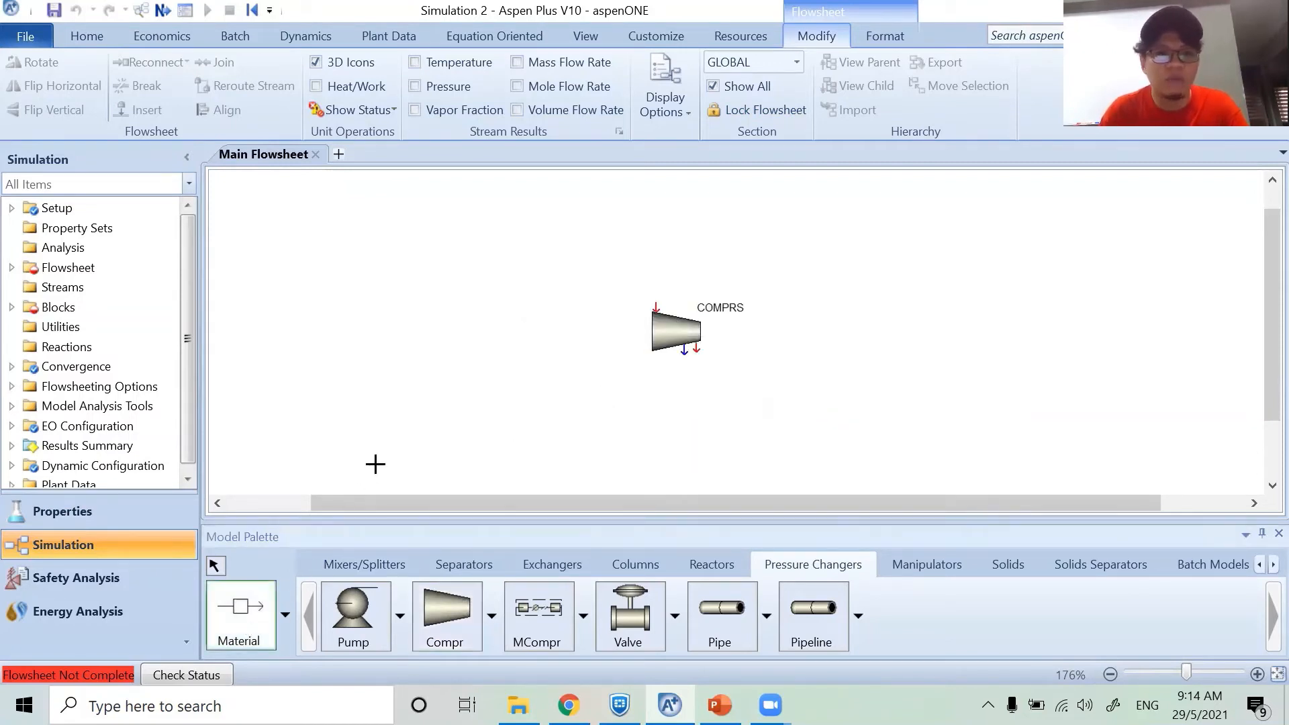
pyautogui.click(656, 308)
pyautogui.click(537, 275)
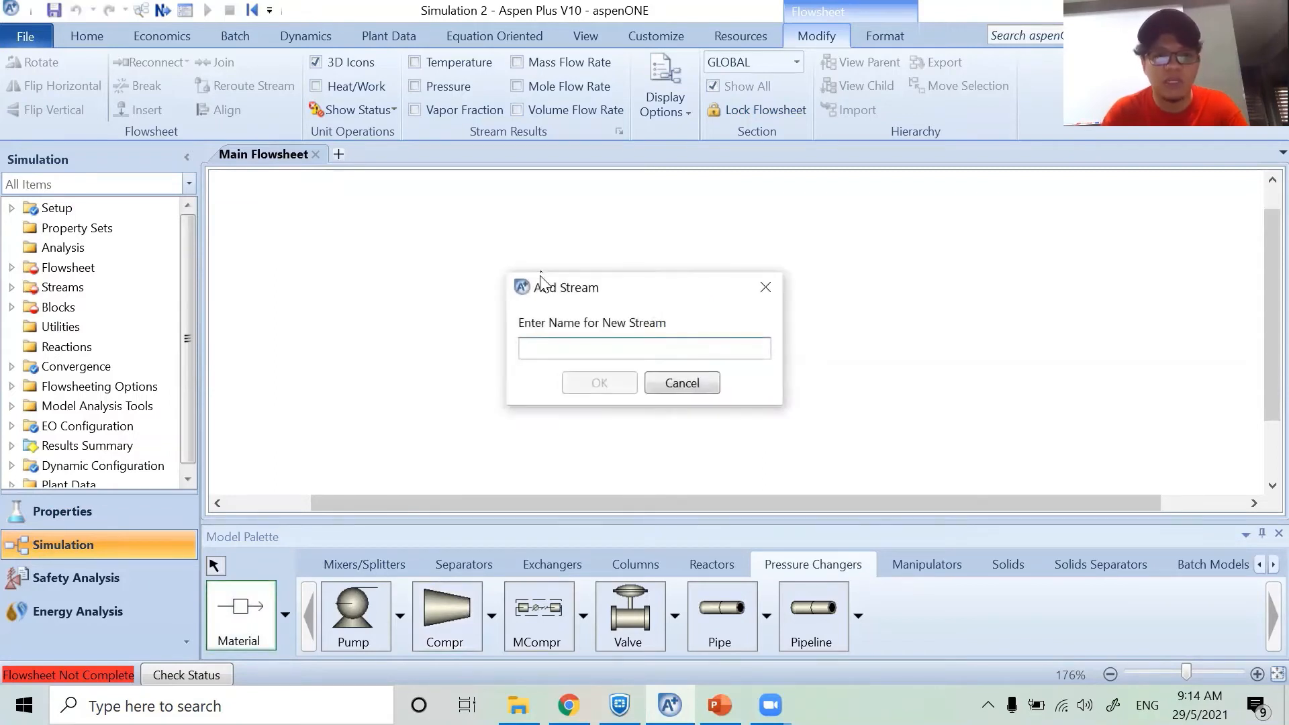
pyautogui.write('LP-N')
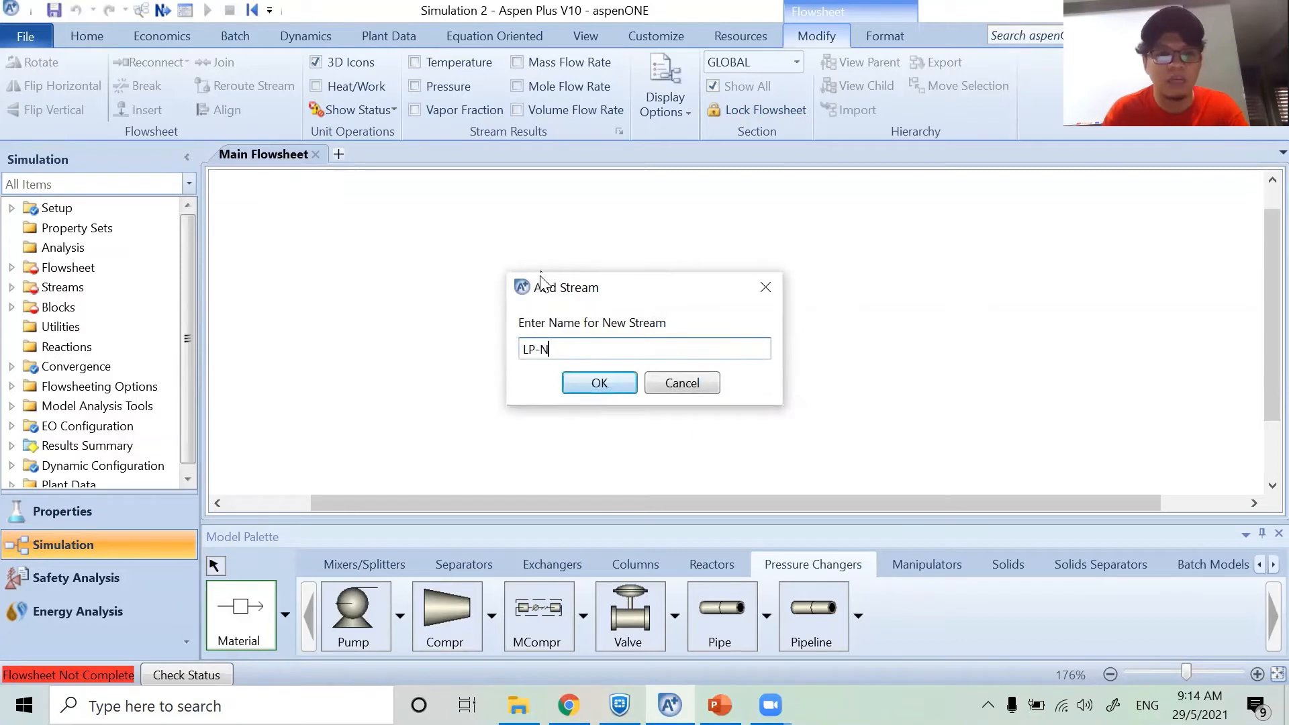
pyautogui.write('2')
pyautogui.press('Return')
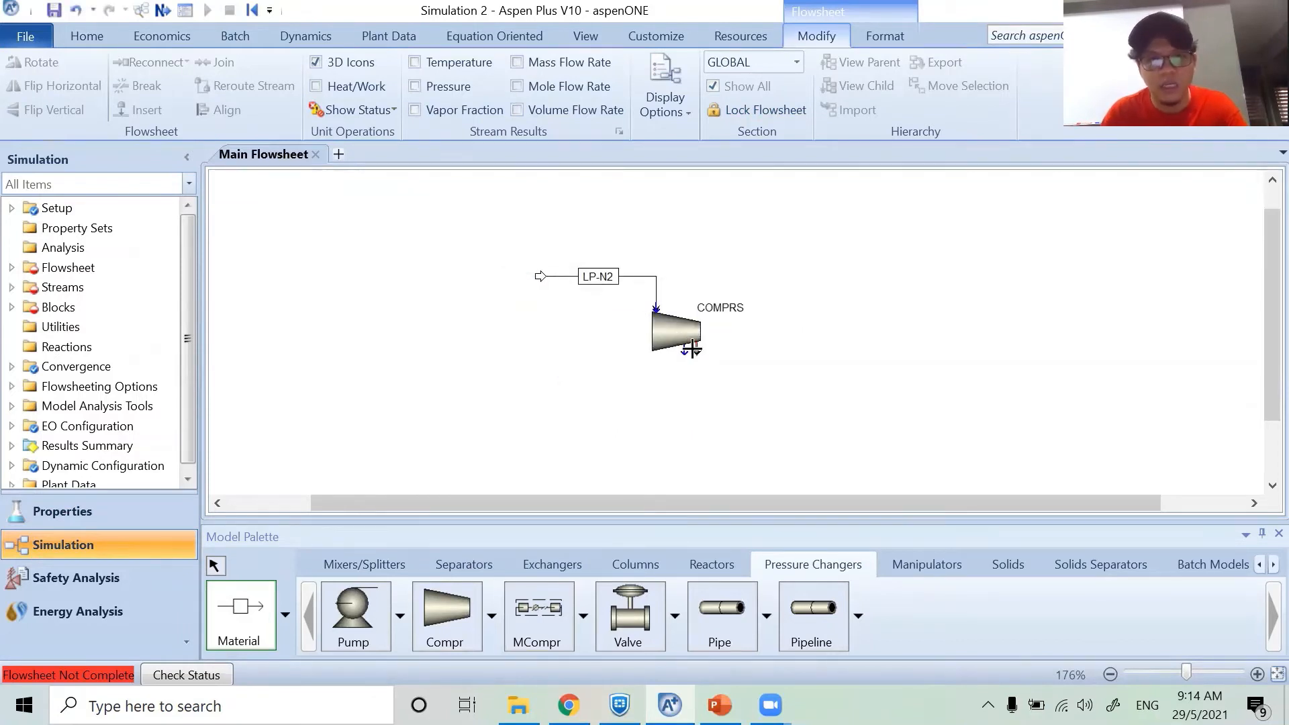
# - Draw a material product stream named HP-N2 from the compressor's required outlet
pyautogui.click(691, 349)
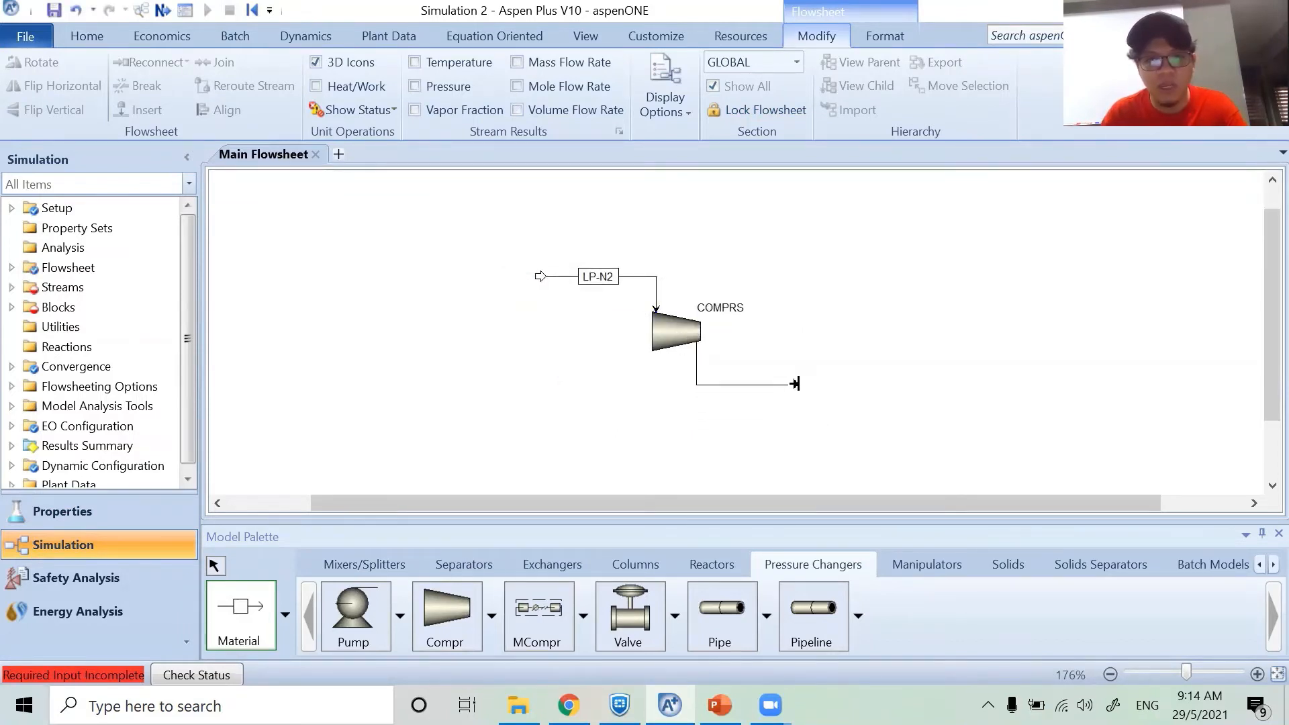
pyautogui.click(794, 383)
pyautogui.write('H')
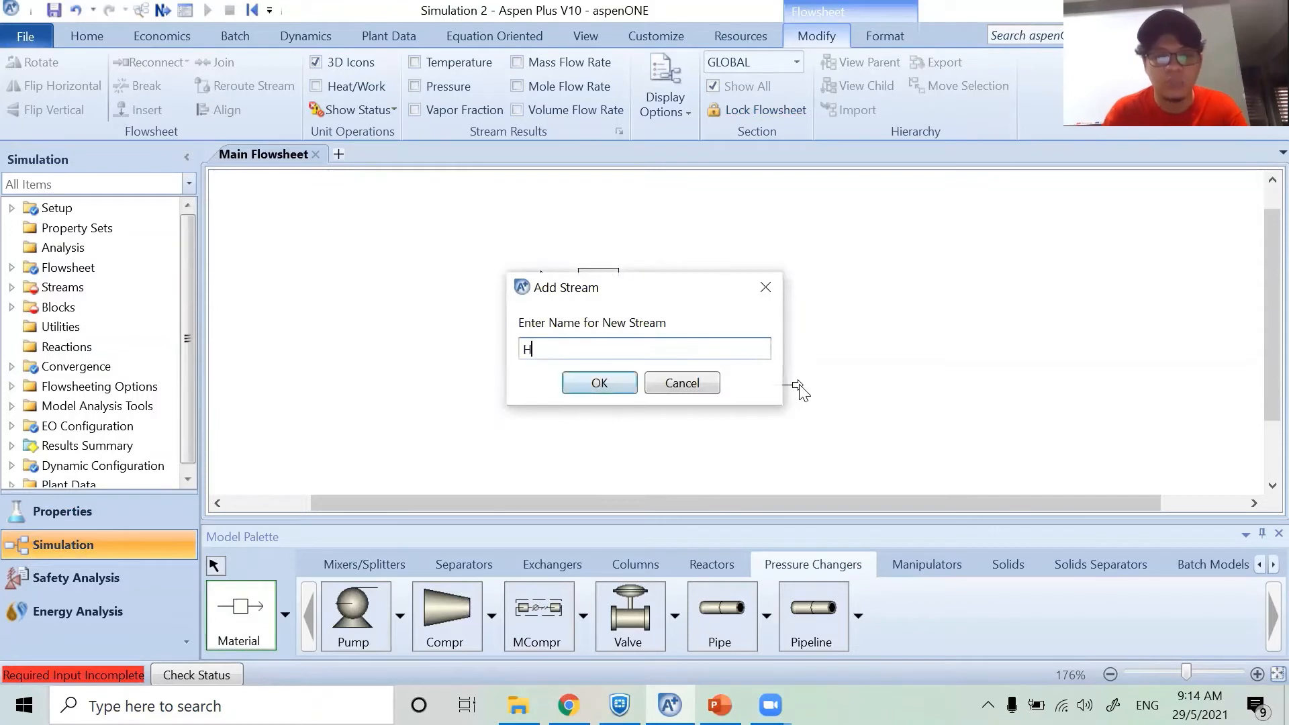
pyautogui.write('P-N2')
pyautogui.press('Return')
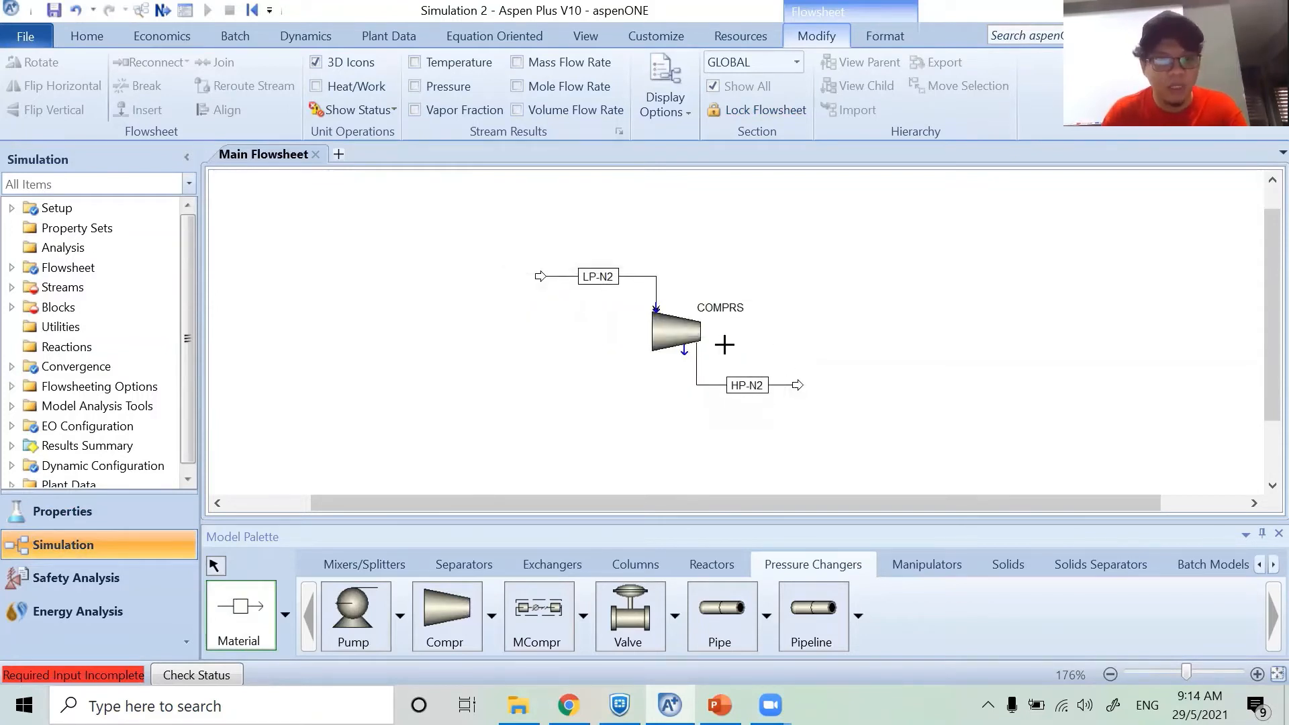
pyautogui.press('Escape')
# - Move the COMPRS label to just below the compressor on the flowsheet
pyautogui.scroll(3, 725, 347)
pyautogui.scroll(4, 727, 351)
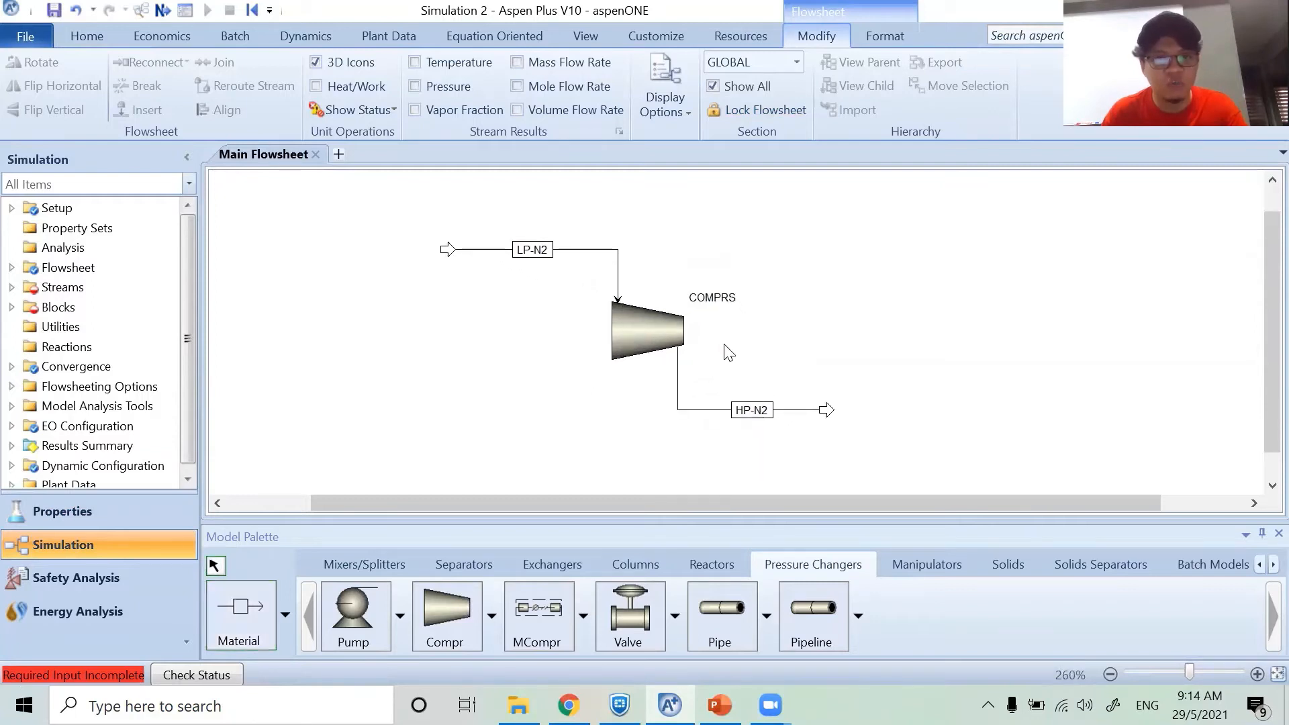
pyautogui.moveTo(639, 502); pyautogui.dragTo(557, 508)
pyautogui.click(815, 295)
pyautogui.moveTo(816, 296); pyautogui.dragTo(721, 390)
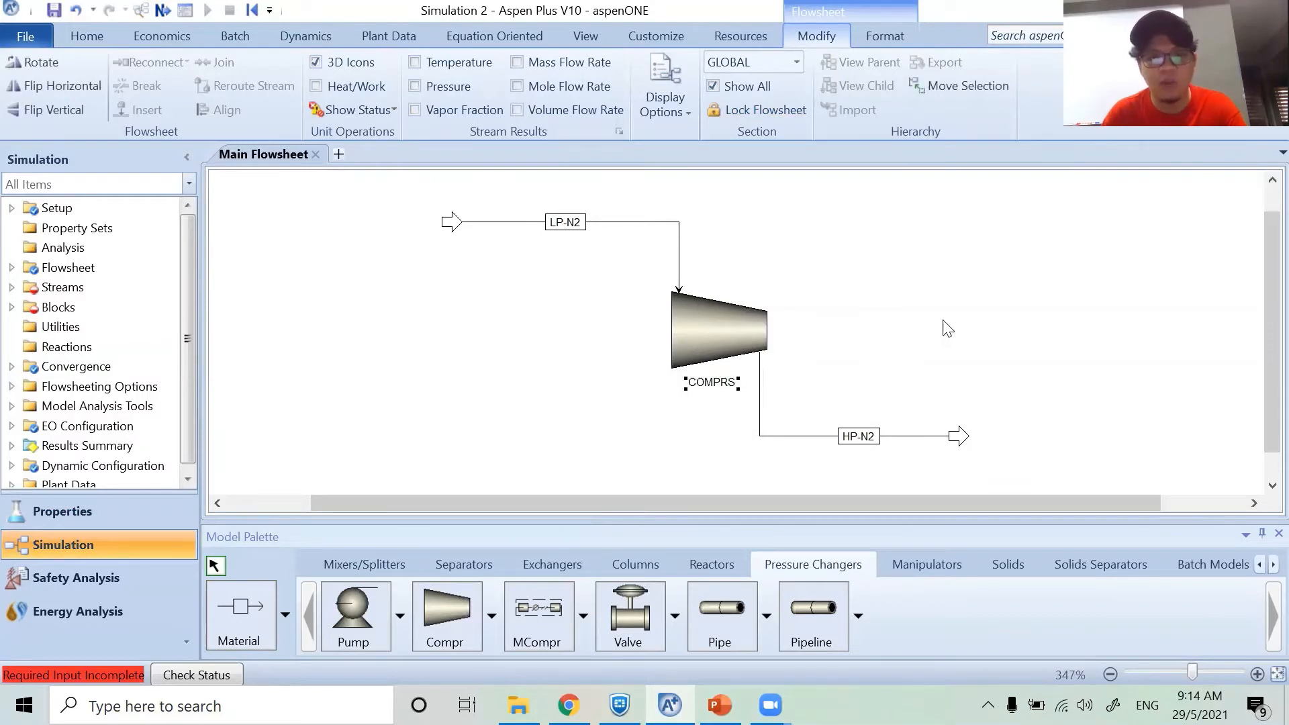
pyautogui.click(1033, 310)
# - Specify the LP-N2 stream at 50 C and 1 bar with an N2 mole flow of 1000 kmol/hr
pyautogui.scroll(1, 1034, 310)
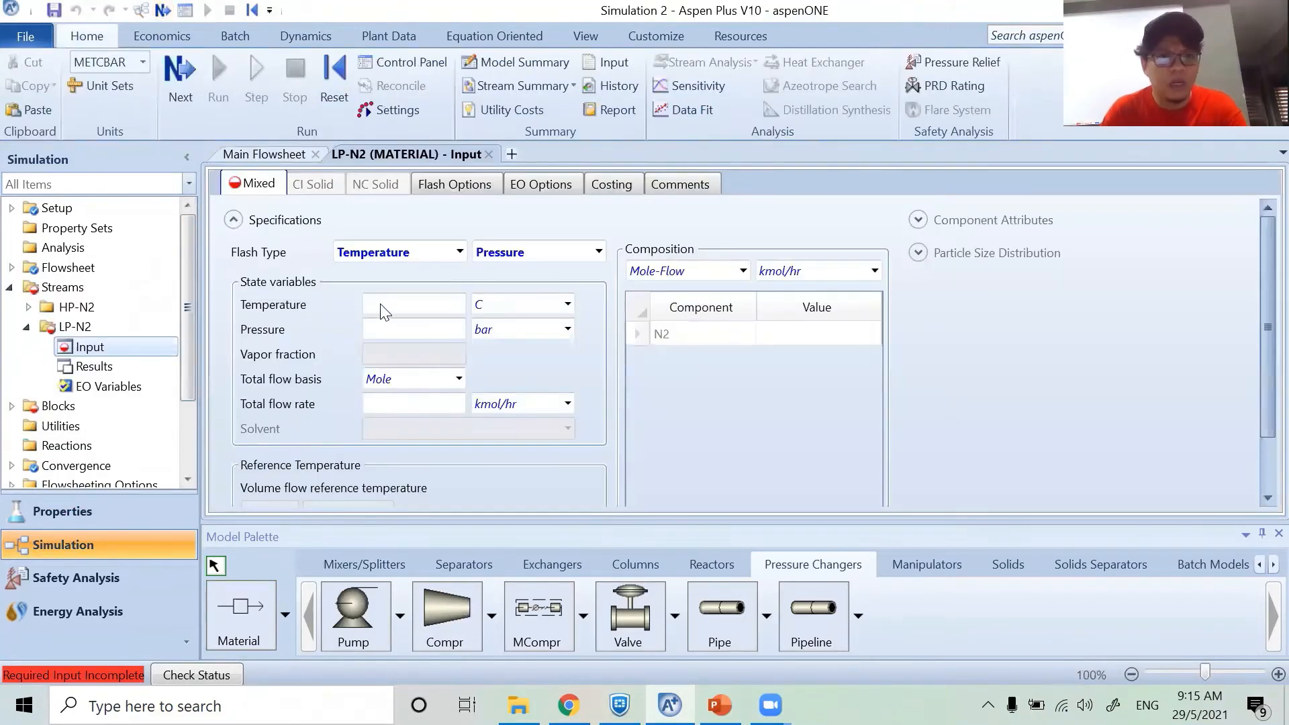
pyautogui.click(382, 304)
pyautogui.write('50')
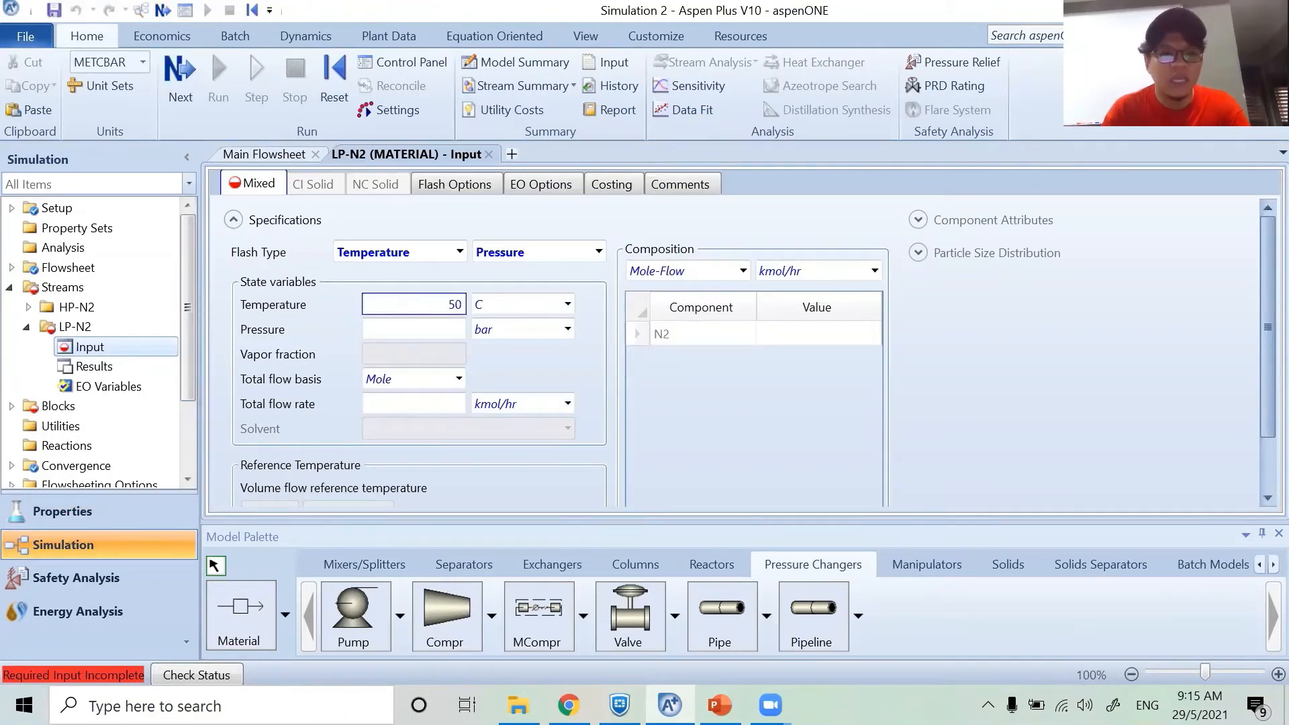
pyautogui.click(400, 329)
pyautogui.write('1')
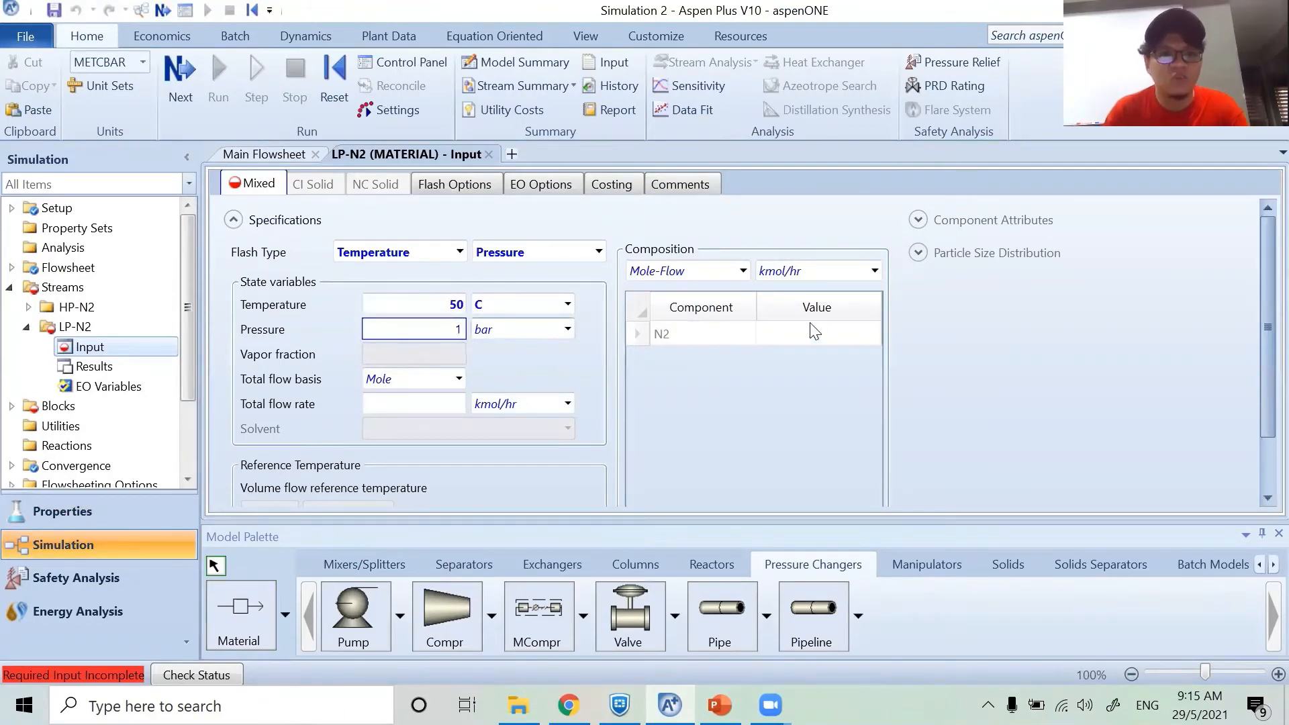
pyautogui.scroll(-1, 809, 330)
pyautogui.click(800, 305)
pyautogui.write('1000')
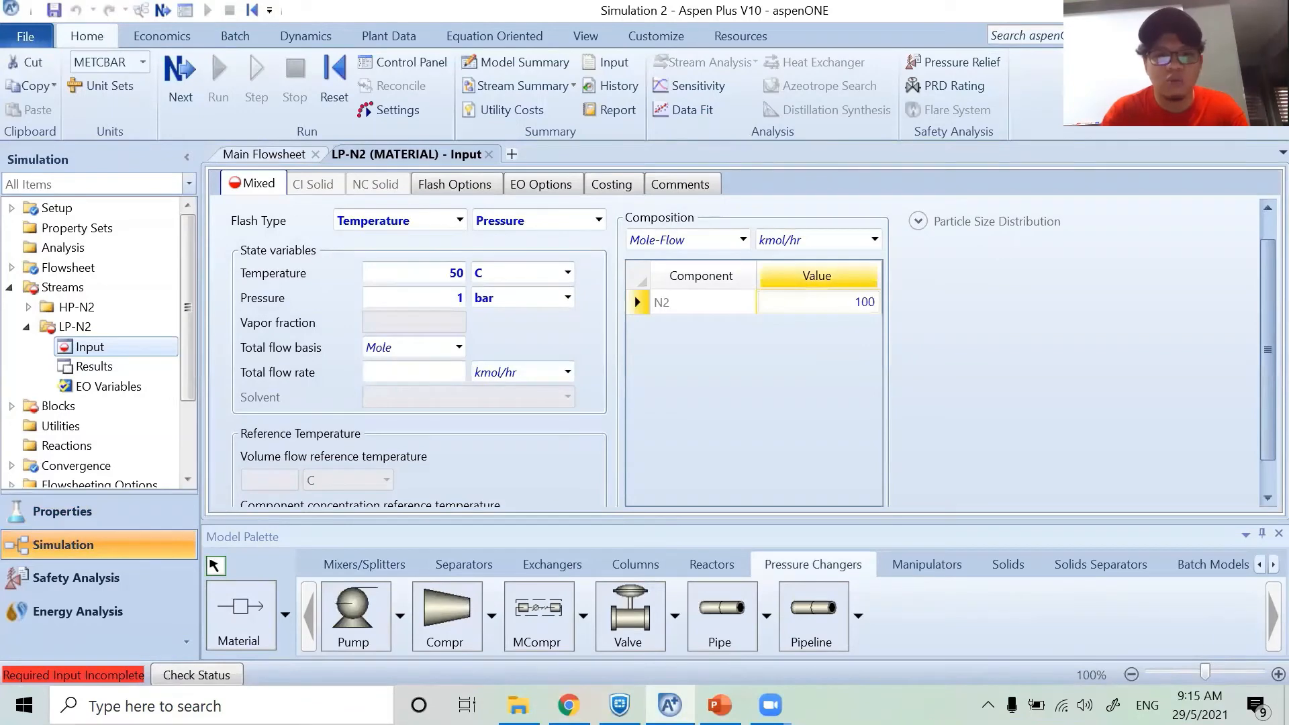
pyautogui.click(770, 421)
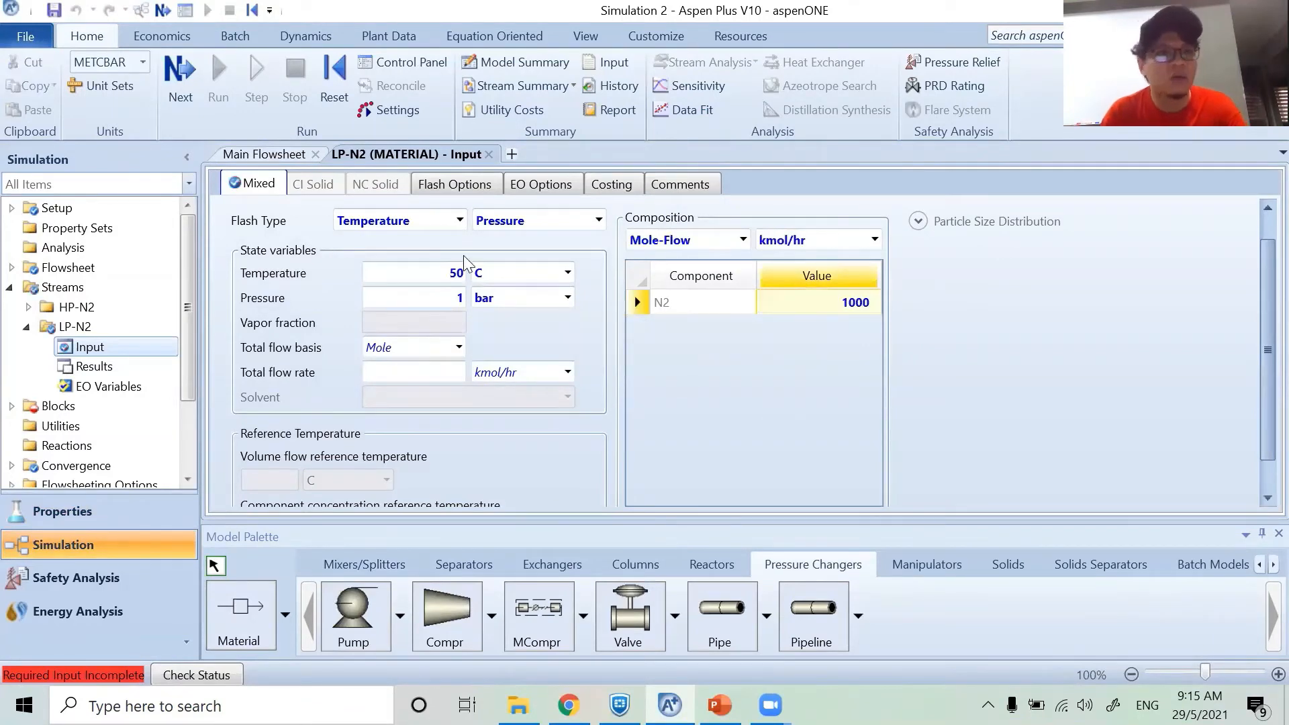
# - Open the COMPRS block setup and set the compressor type to Polytropic using ASME method
pyautogui.click(187, 100)
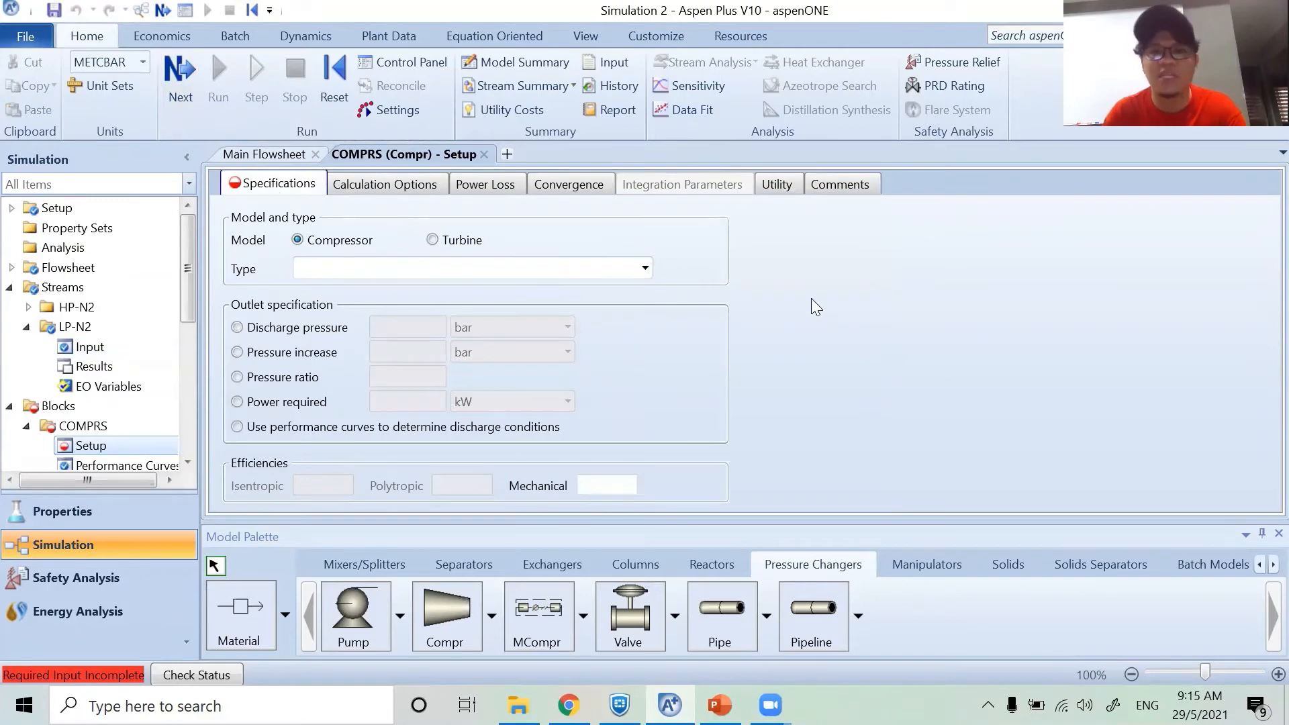
pyautogui.click(645, 269)
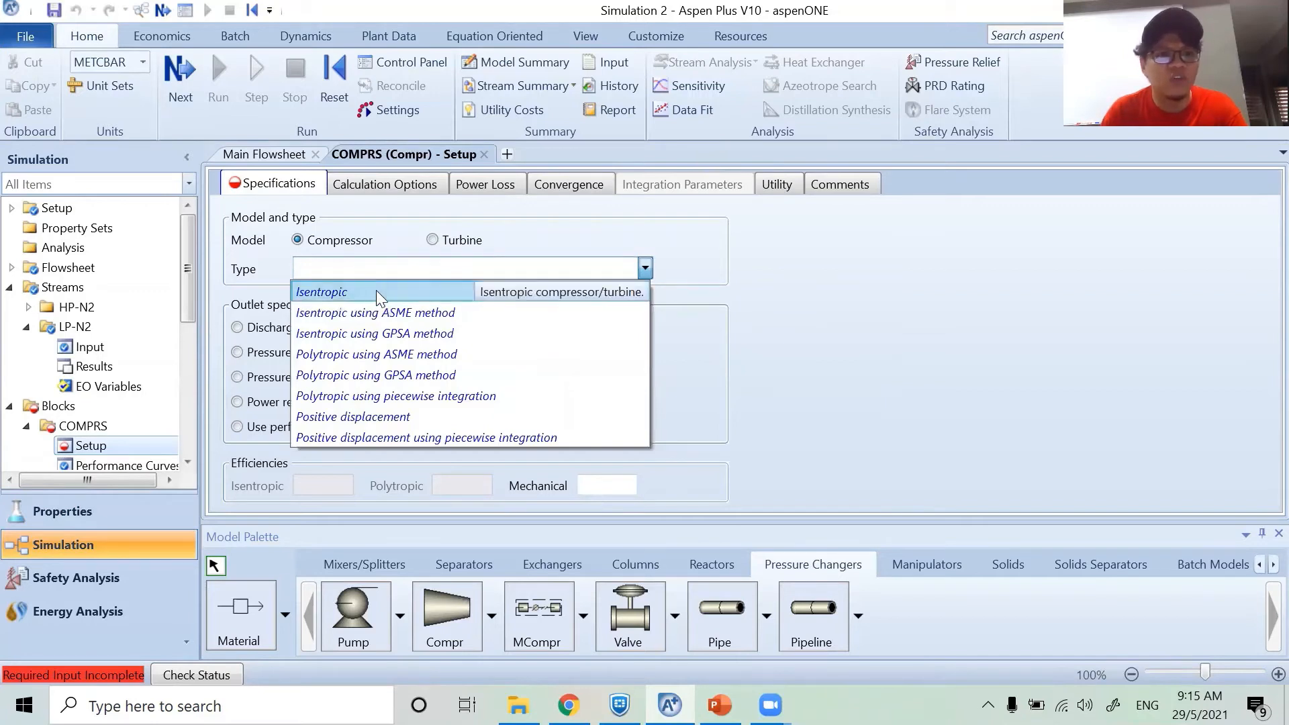
pyautogui.click(416, 359)
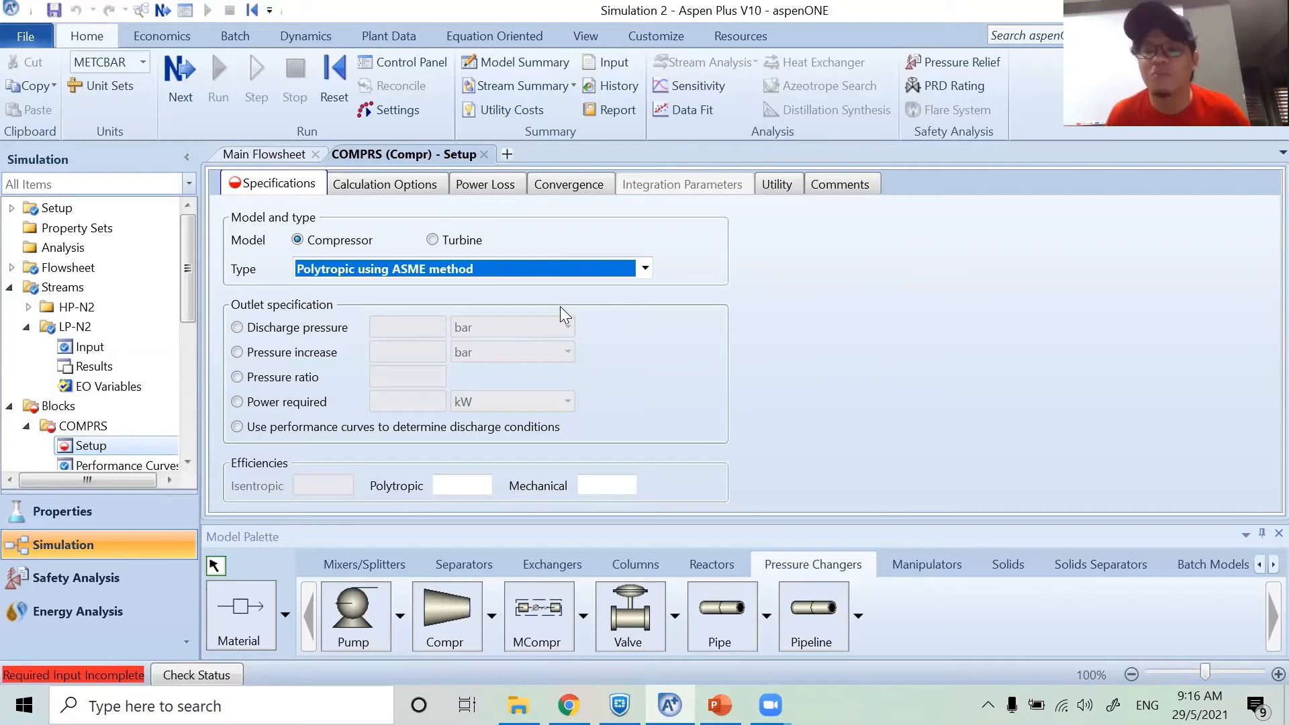
pyautogui.click(738, 314)
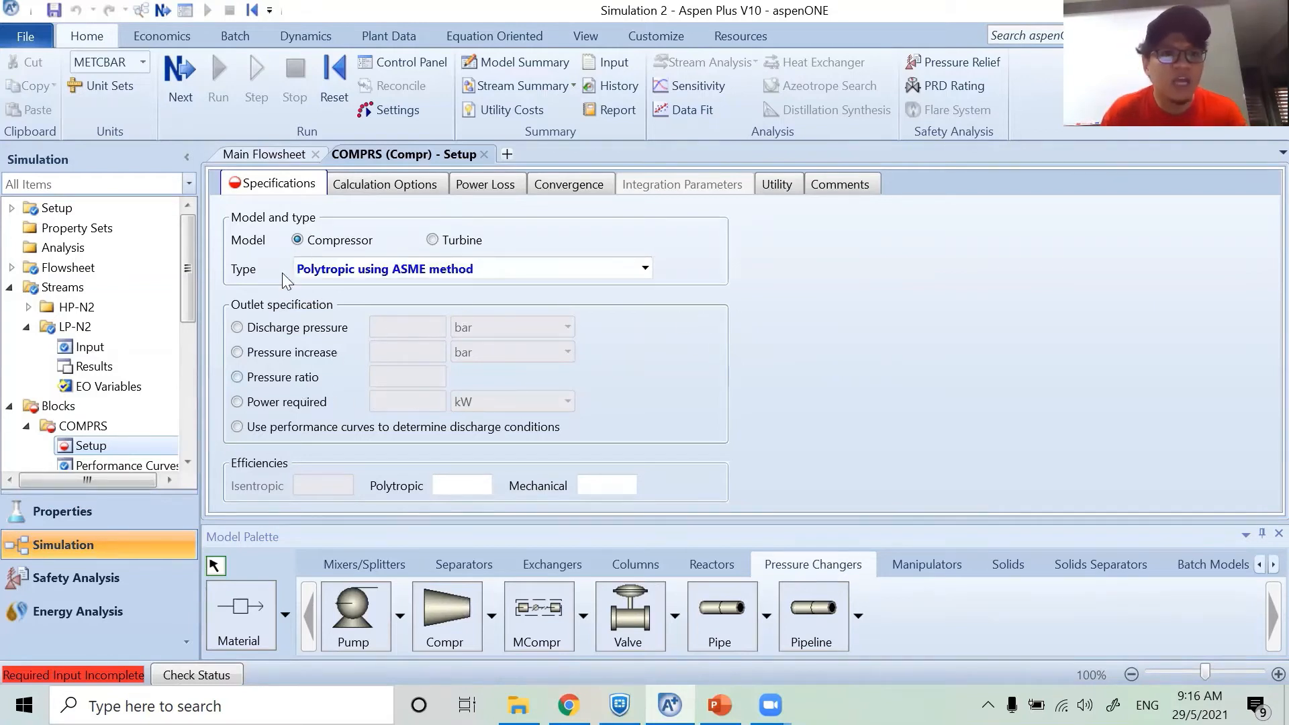
# - Set the compressor's outlet specification to a pressure ratio of 2.5 and its polytropic efficiency to 0.8
pyautogui.click(259, 377)
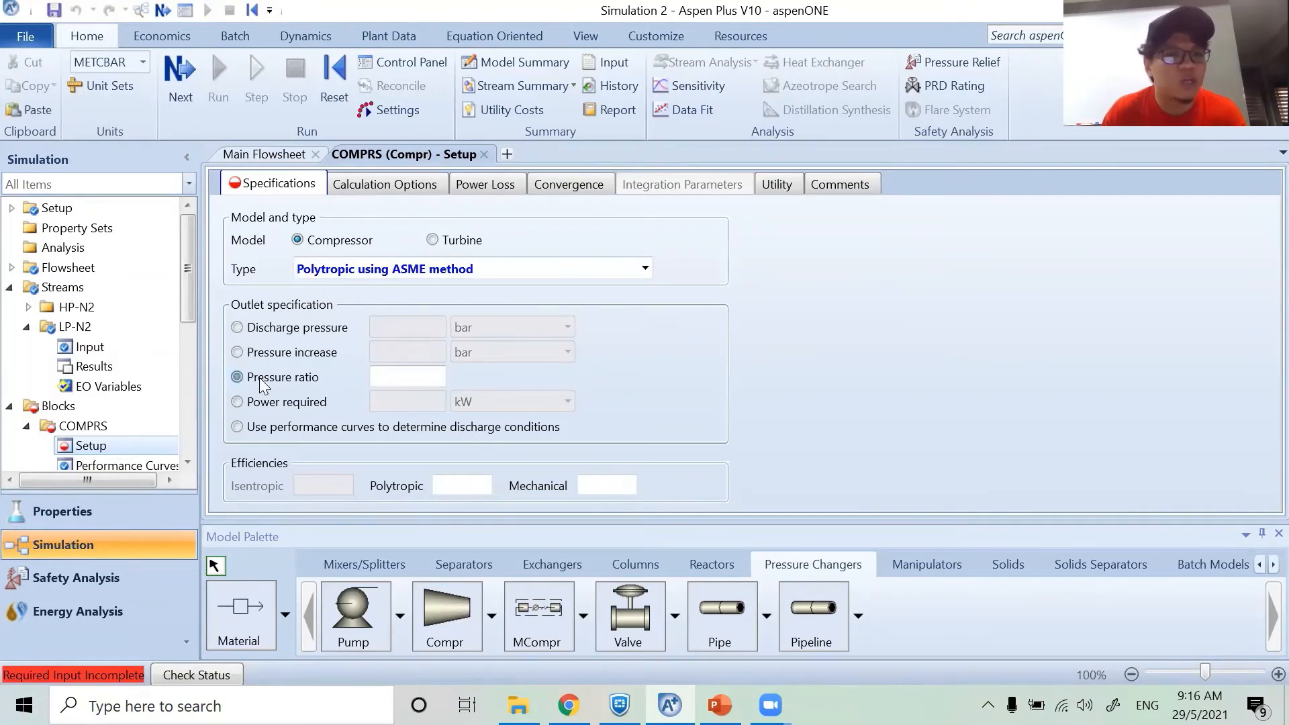
pyautogui.click(396, 377)
pyautogui.write('2.5')
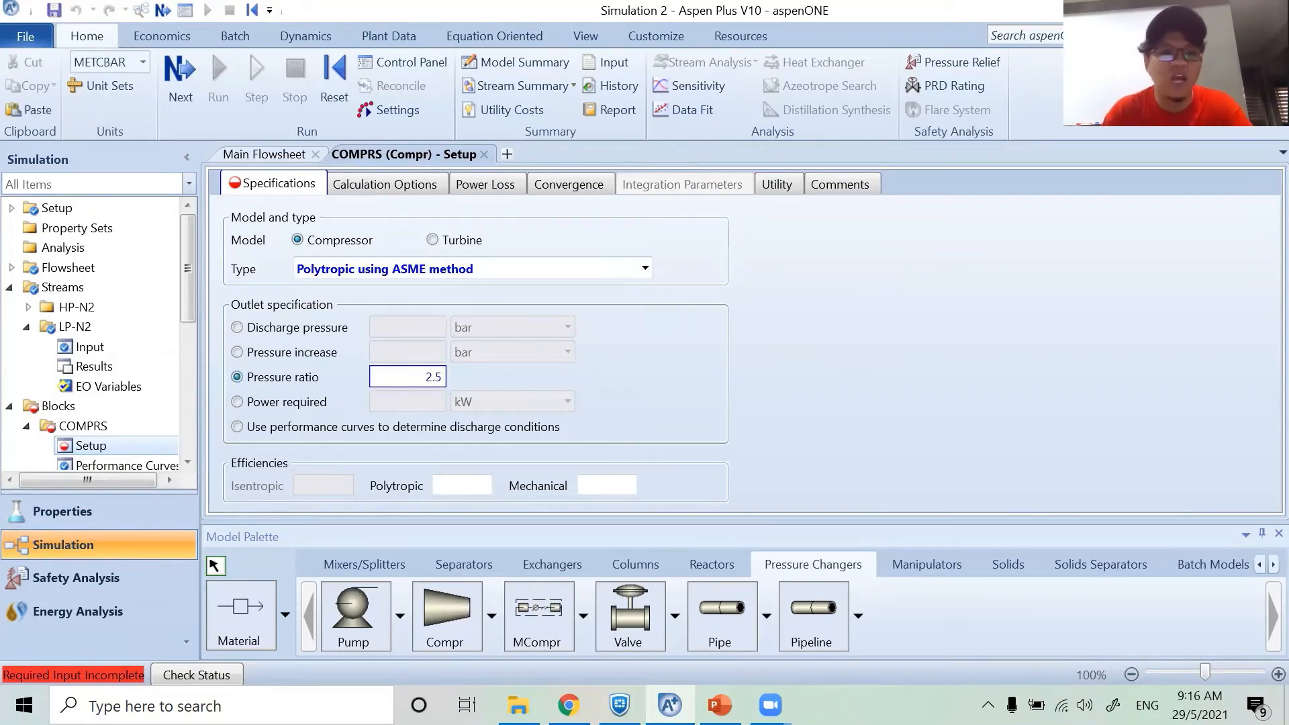
pyautogui.click(776, 362)
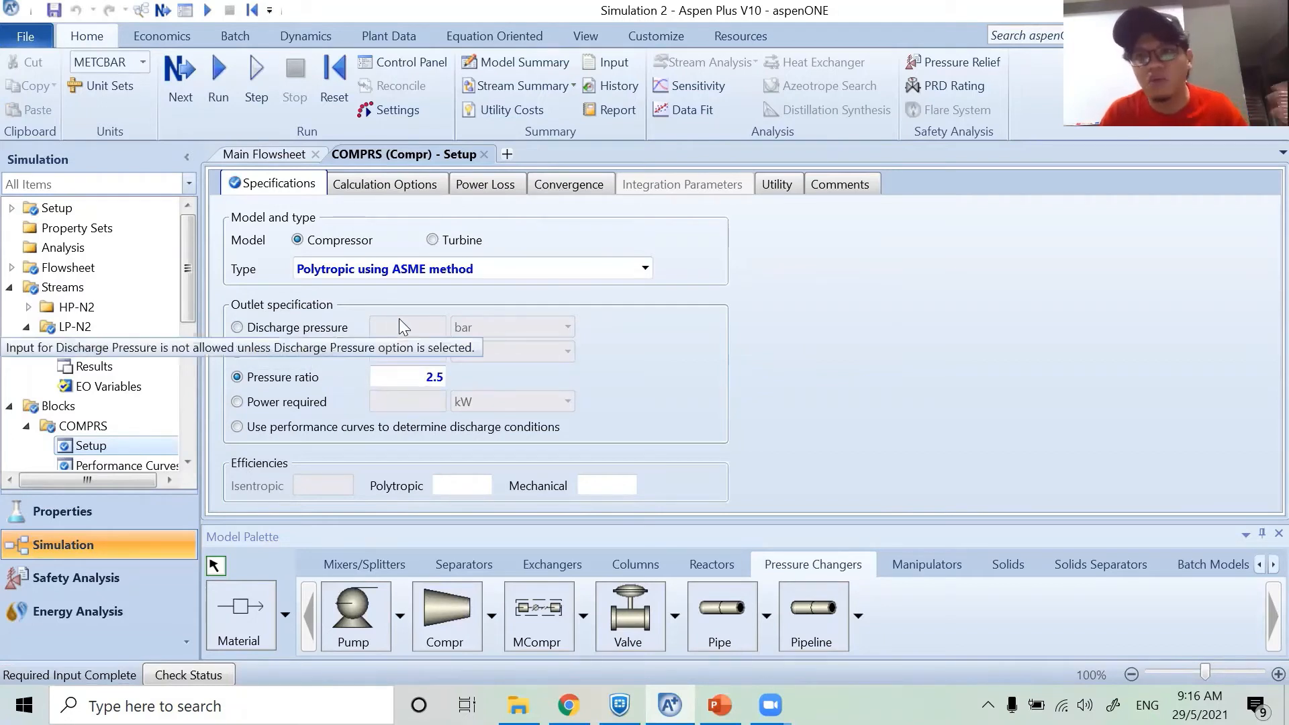
pyautogui.click(454, 484)
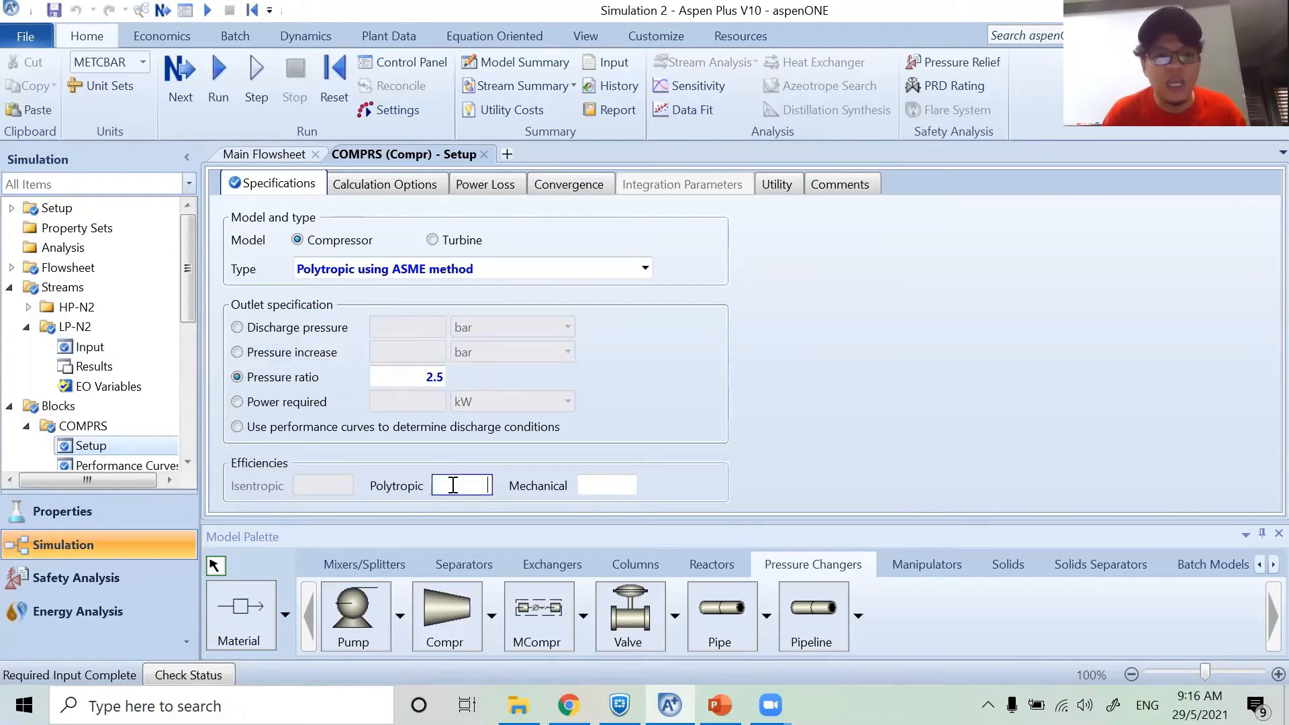
pyautogui.write('0.8')
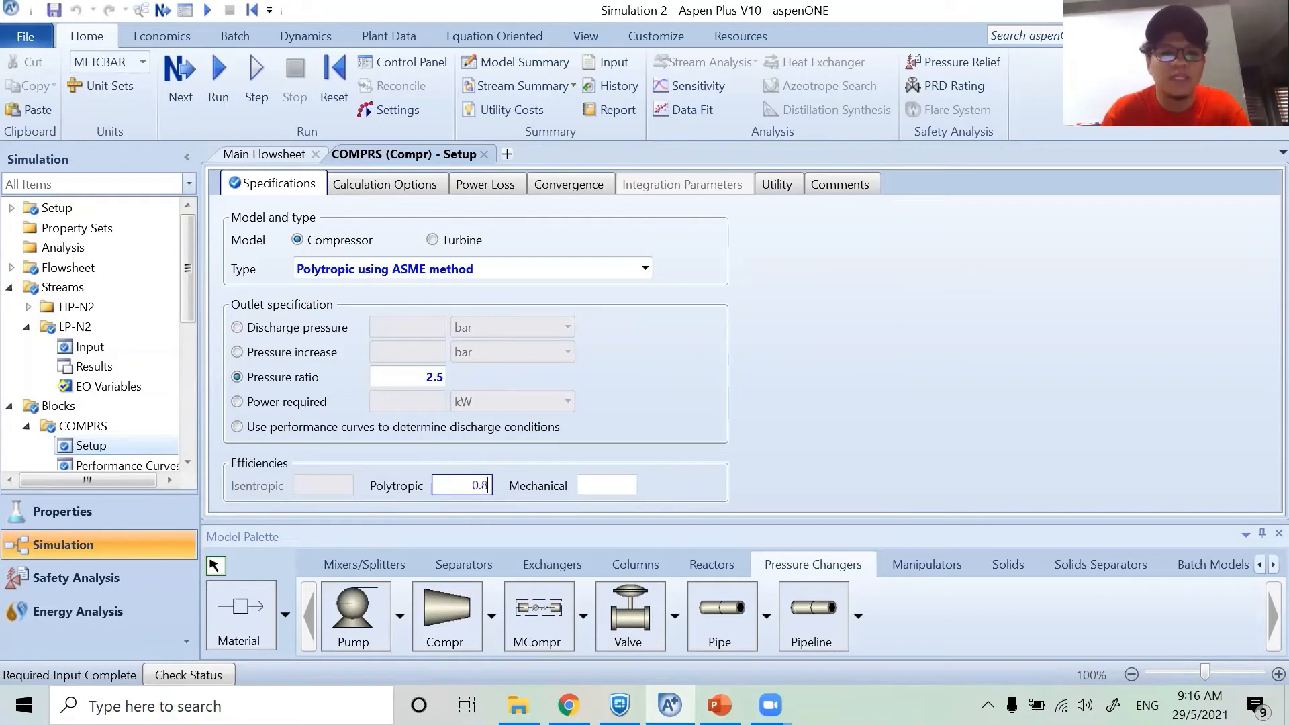
# - Run the simulation with the completed compressor specifications
pyautogui.click(677, 409)
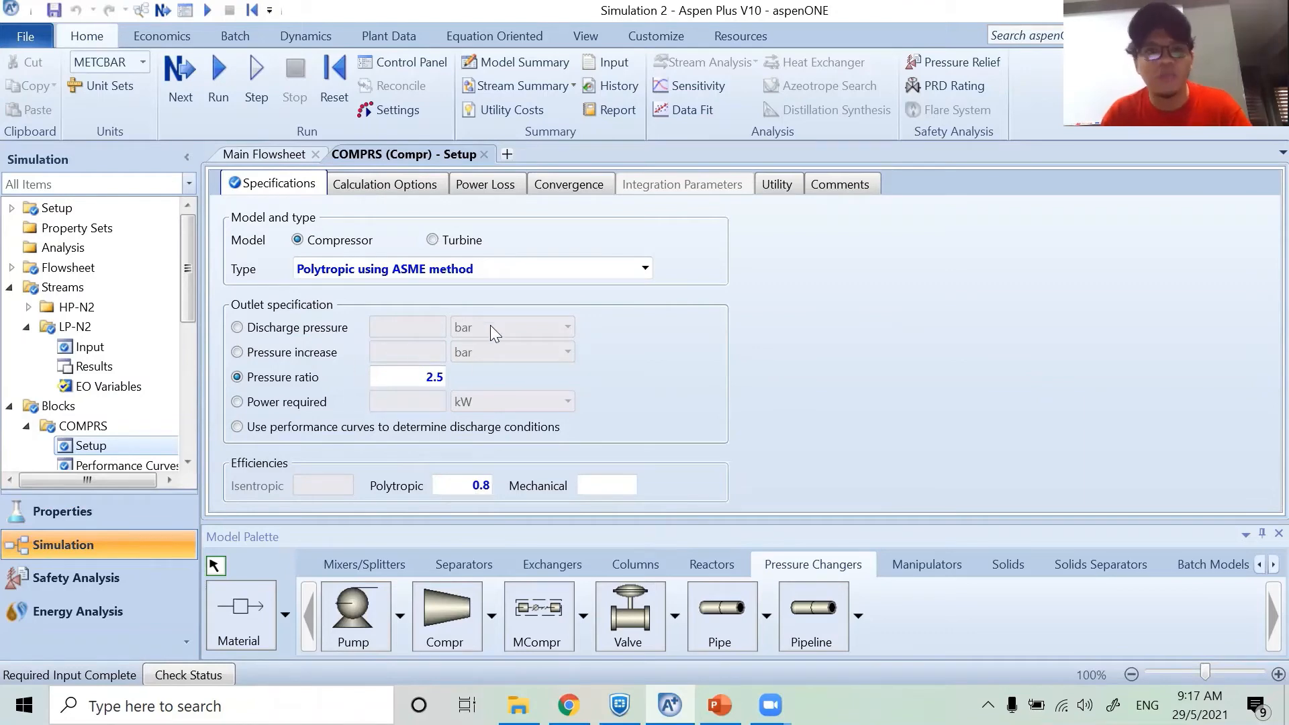
pyautogui.click(171, 97)
pyautogui.click(759, 392)
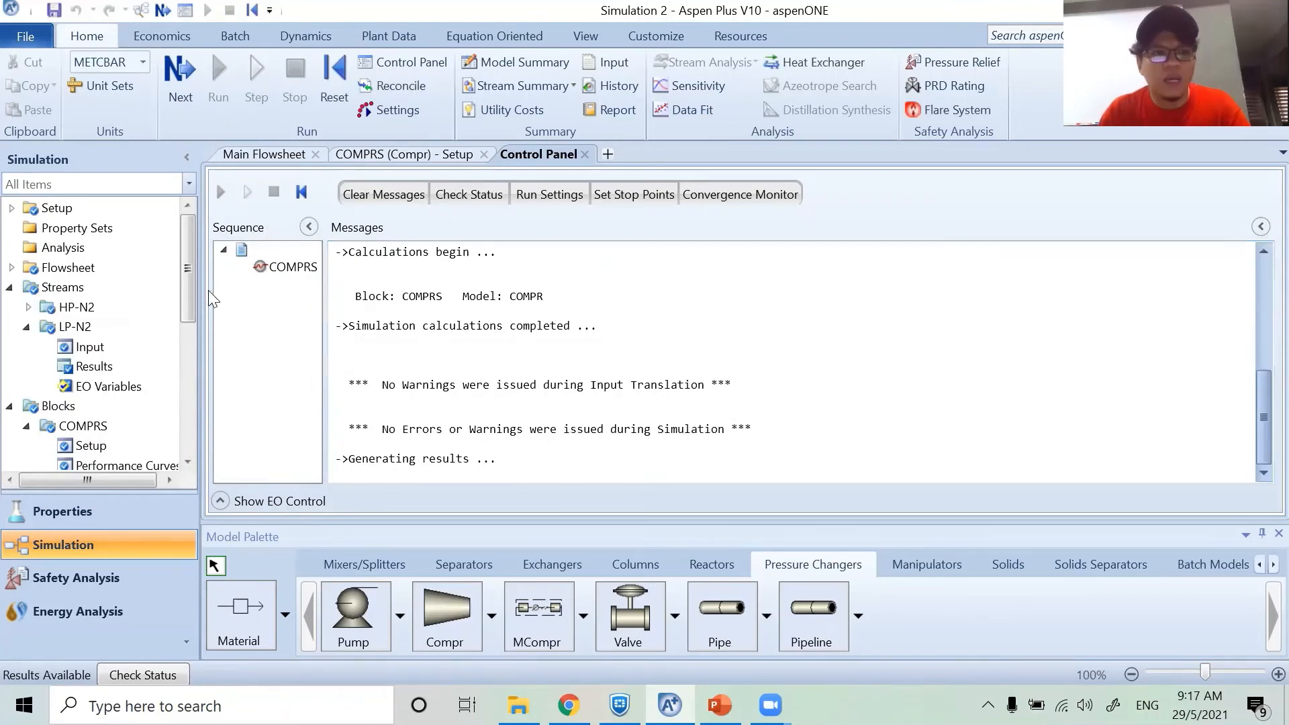
# - Open the COMPRS block's results summary and examine the compressor's power, efficiency and outlet conditions
pyautogui.moveTo(194, 284); pyautogui.dragTo(191, 311)
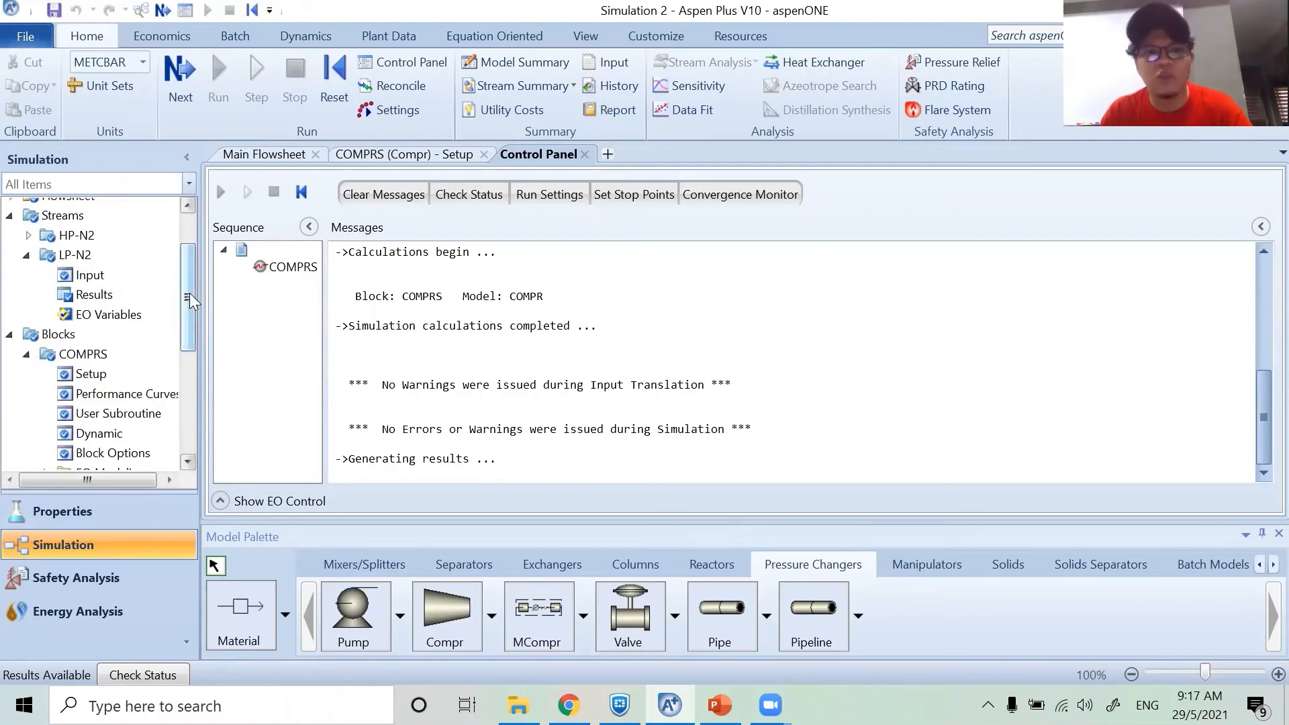
pyautogui.moveTo(190, 293); pyautogui.dragTo(186, 350)
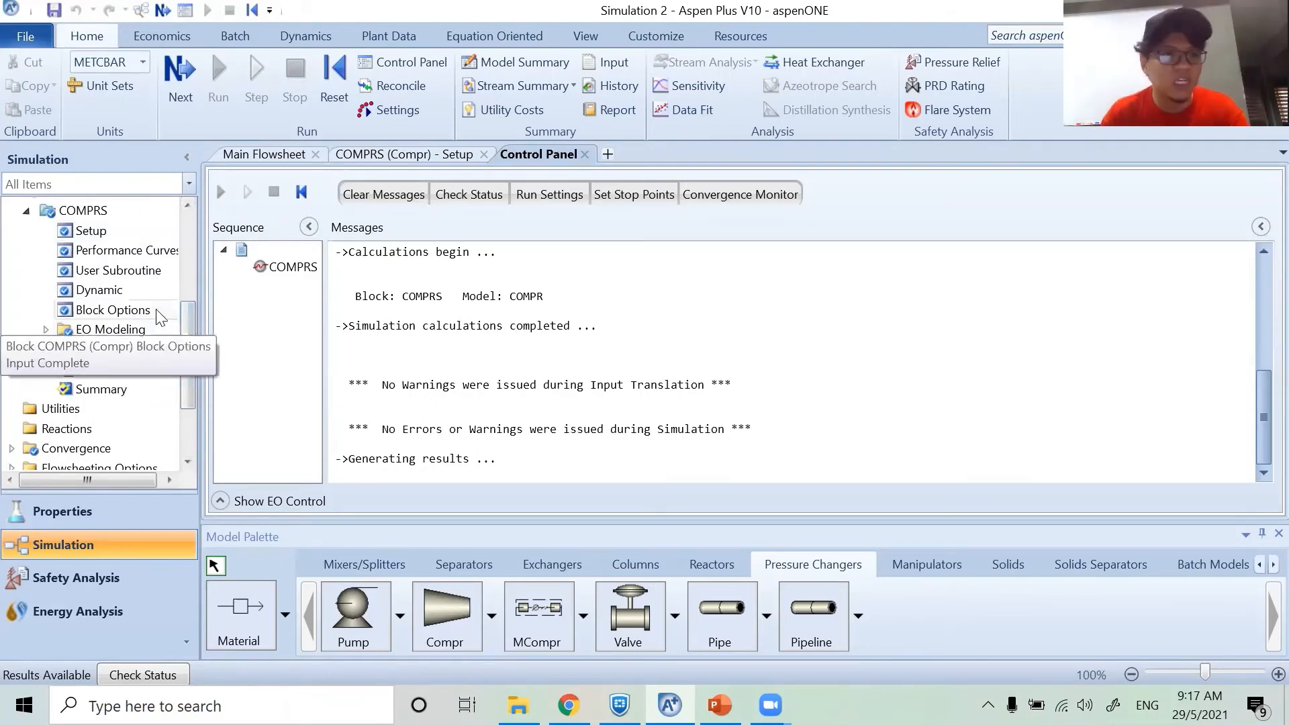
pyautogui.click(269, 153)
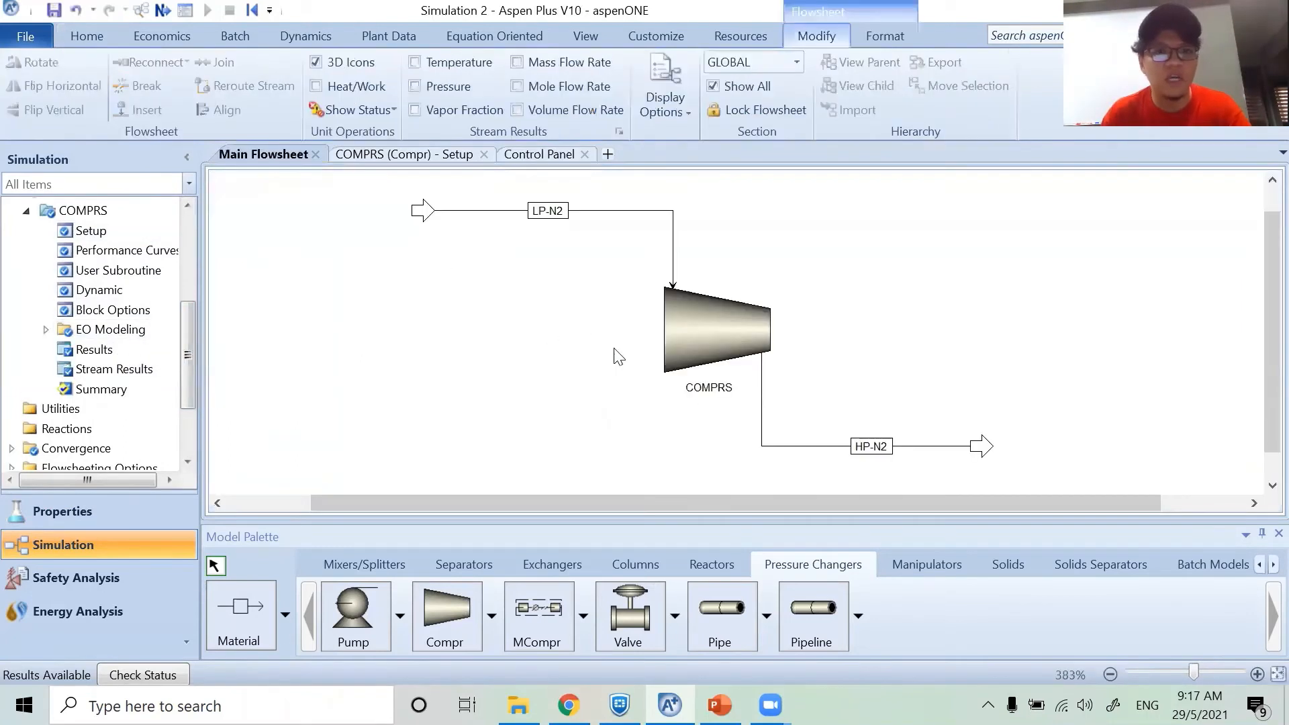
pyautogui.click(722, 313)
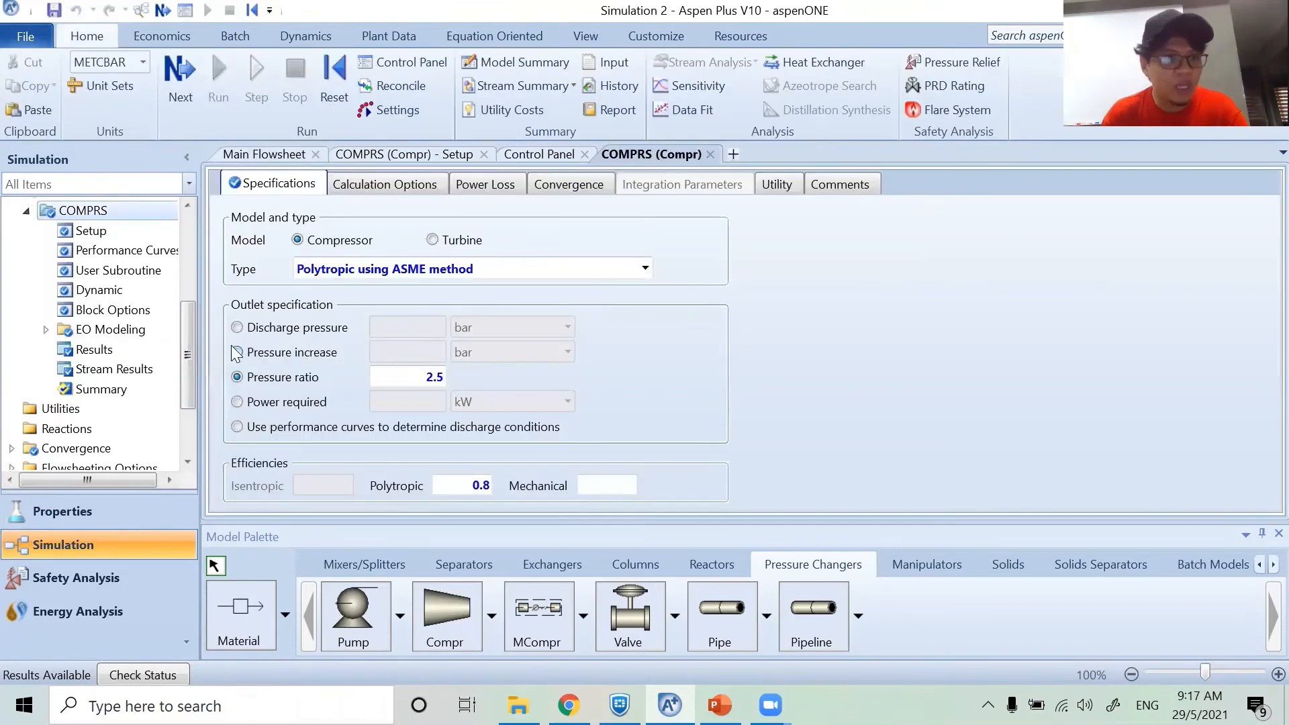
pyautogui.click(94, 347)
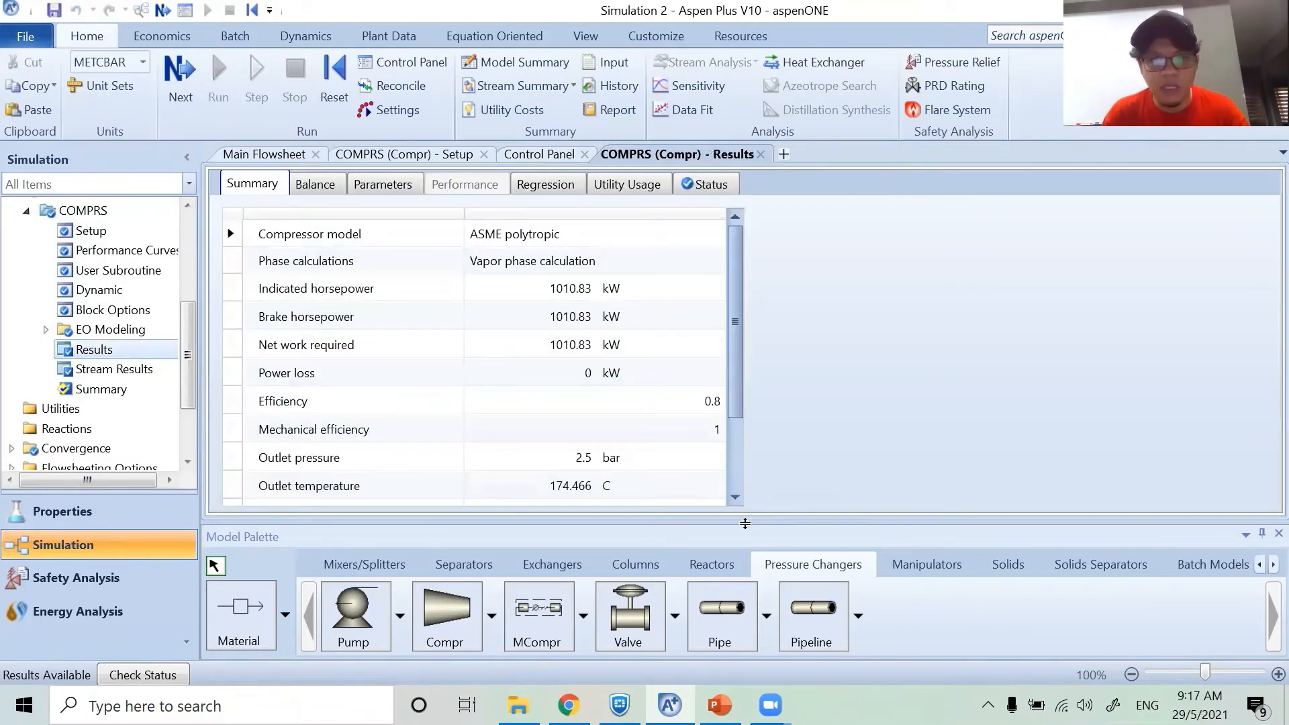
pyautogui.moveTo(745, 526); pyautogui.dragTo(750, 624)
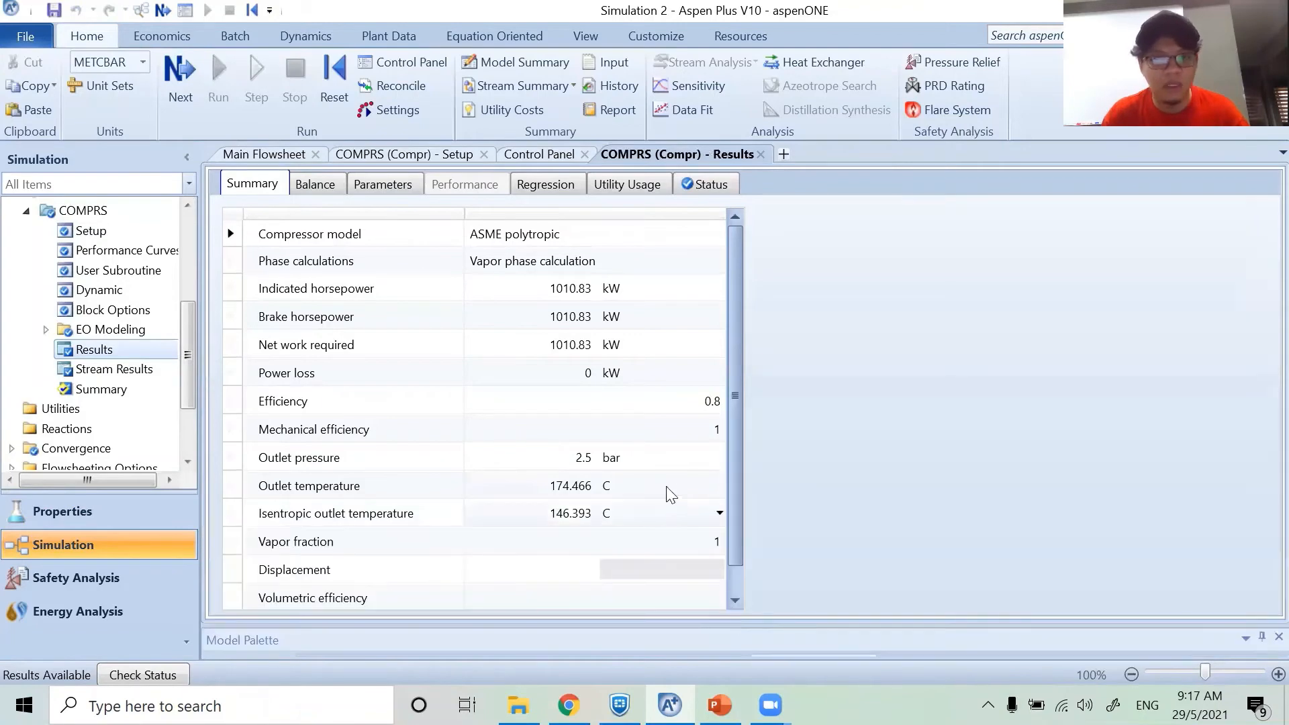
pyautogui.keyDown('ctrl'); pyautogui.scroll(3, 608, 453); pyautogui.keyUp('ctrl')
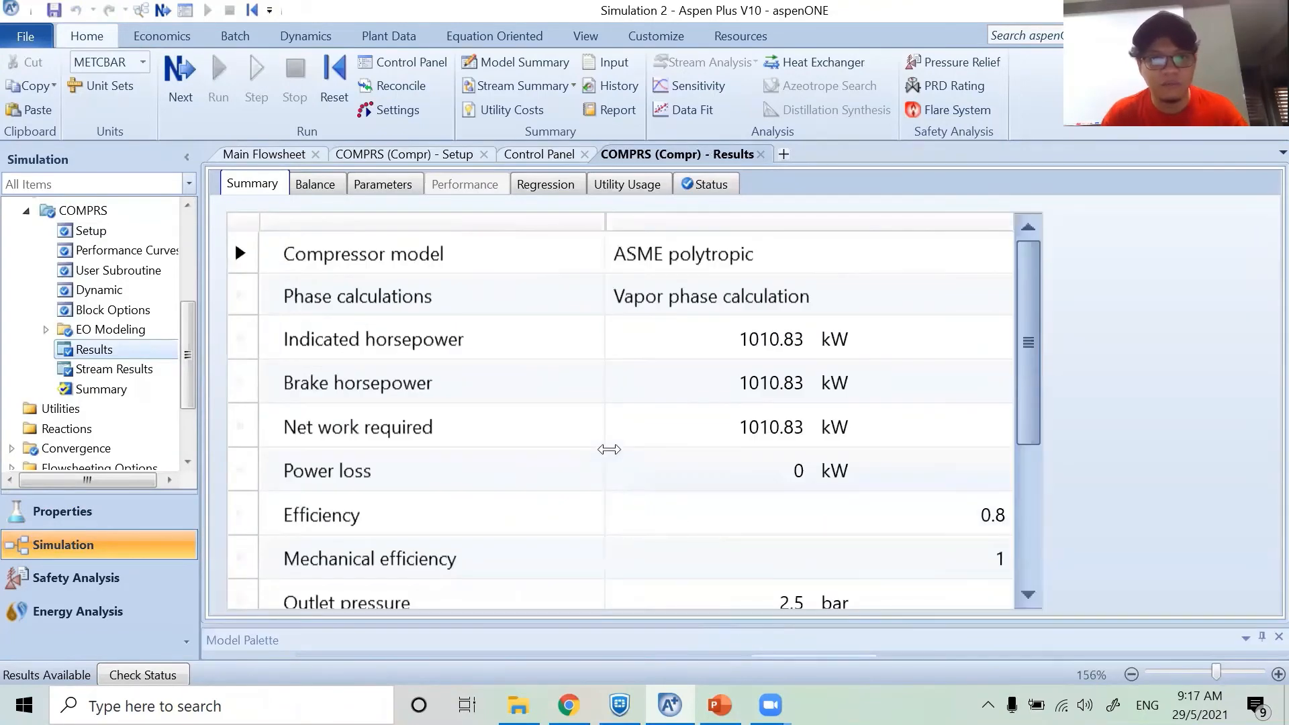
pyautogui.keyDown('ctrl'); pyautogui.scroll(-2, 609, 449); pyautogui.keyUp('ctrl')
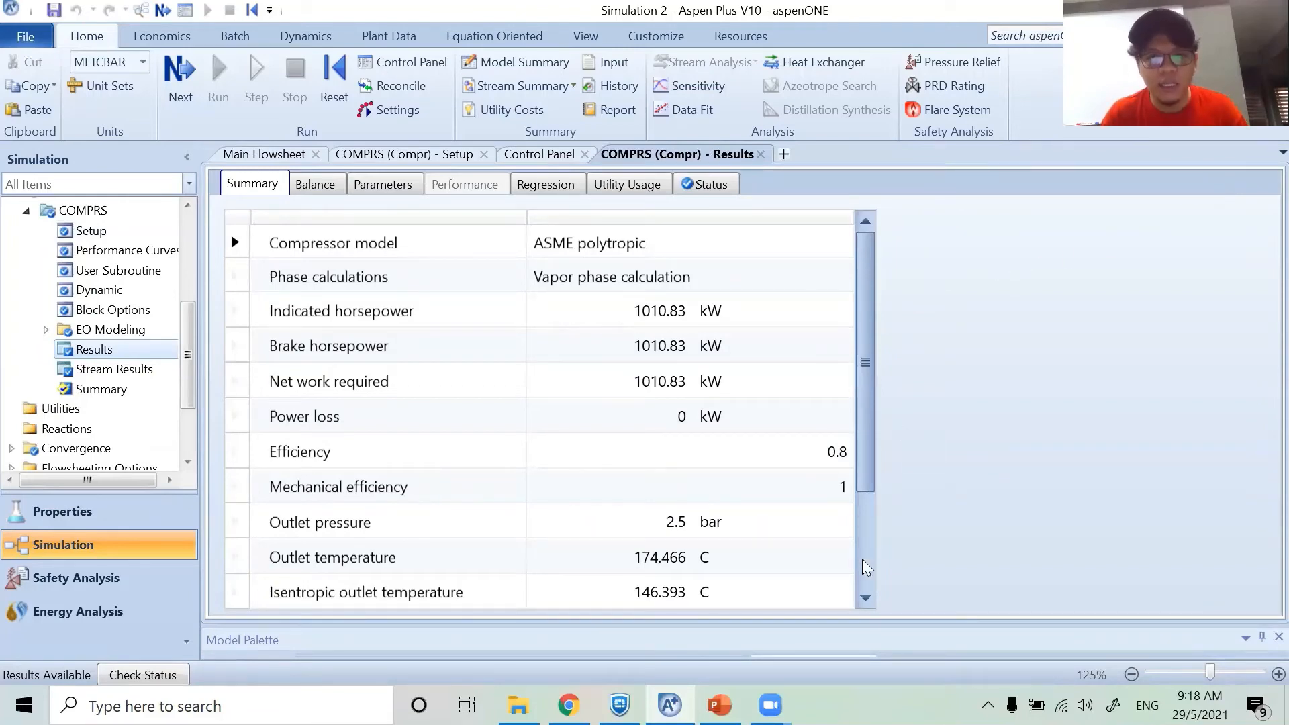
# - Compare the COMPRS results with the PowerPoint slide on cost correlations, and close the block results after reviewing them
pyautogui.hotkey('alt', 'Tab')
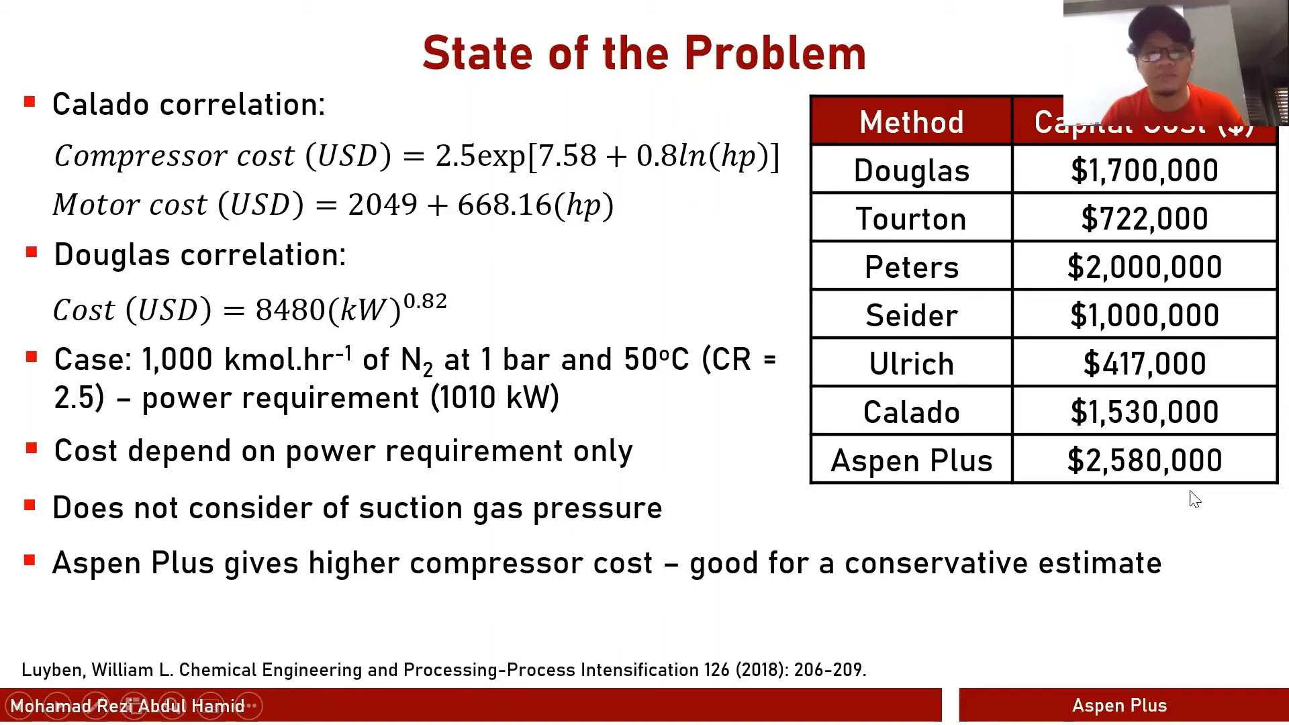
pyautogui.hotkey('alt', 'Tab')
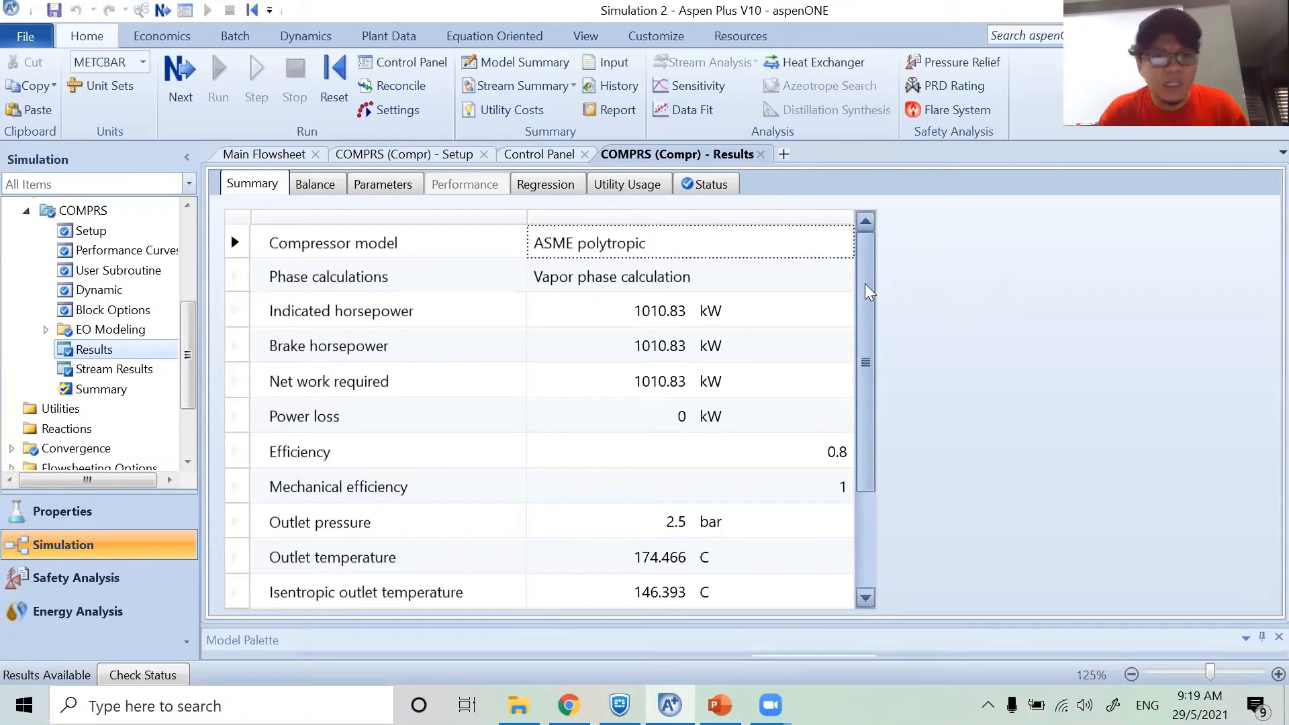
pyautogui.moveTo(864, 283); pyautogui.dragTo(870, 388)
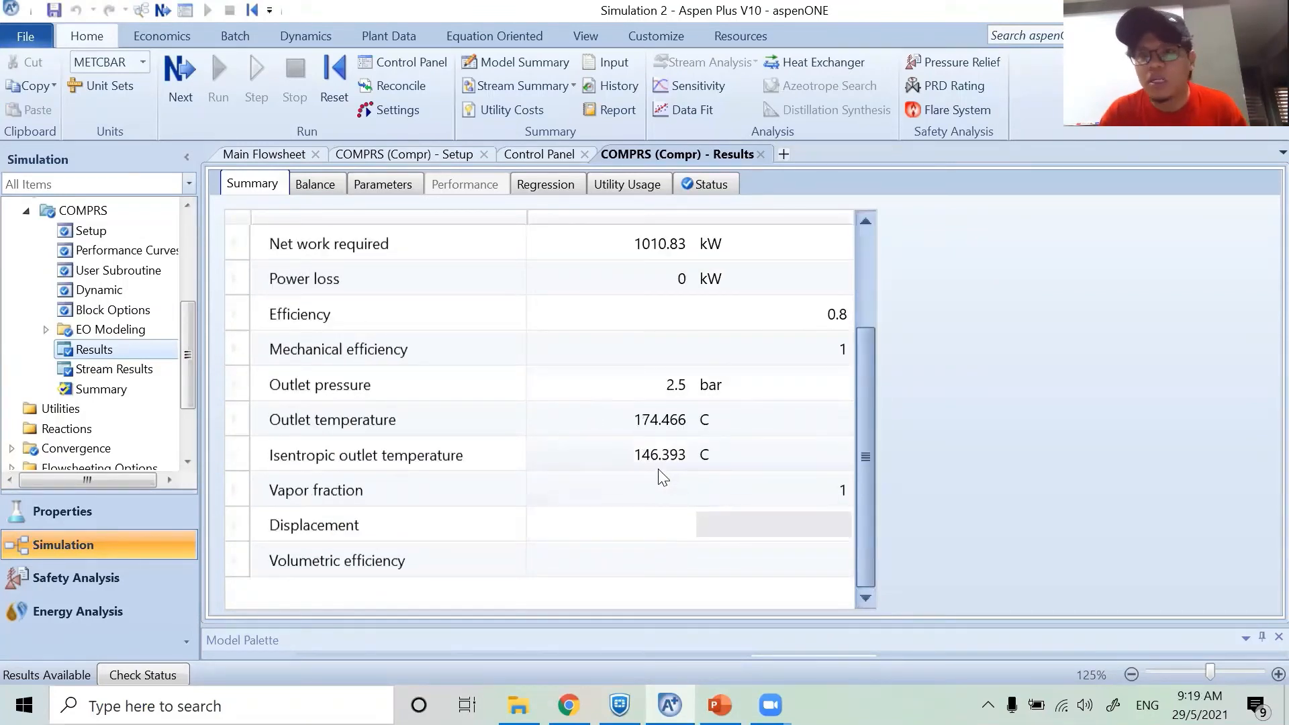
pyautogui.moveTo(874, 447); pyautogui.dragTo(871, 319)
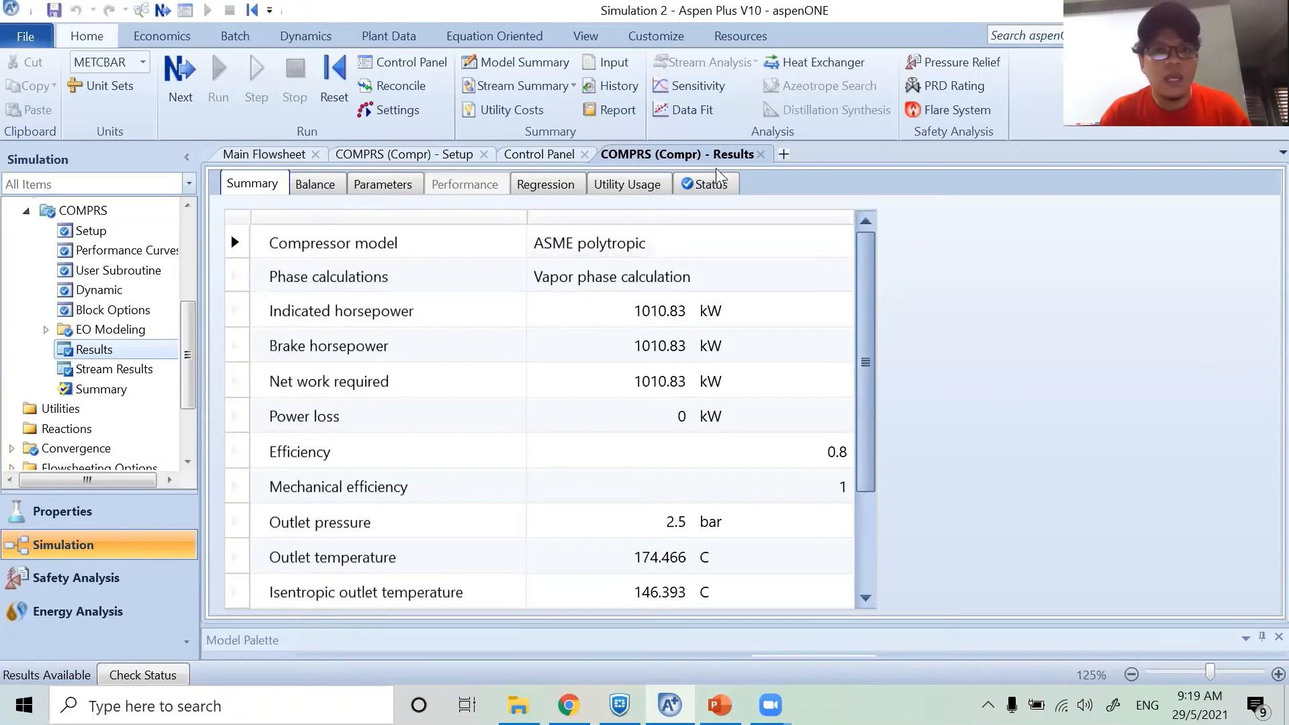
pyautogui.click(760, 155)
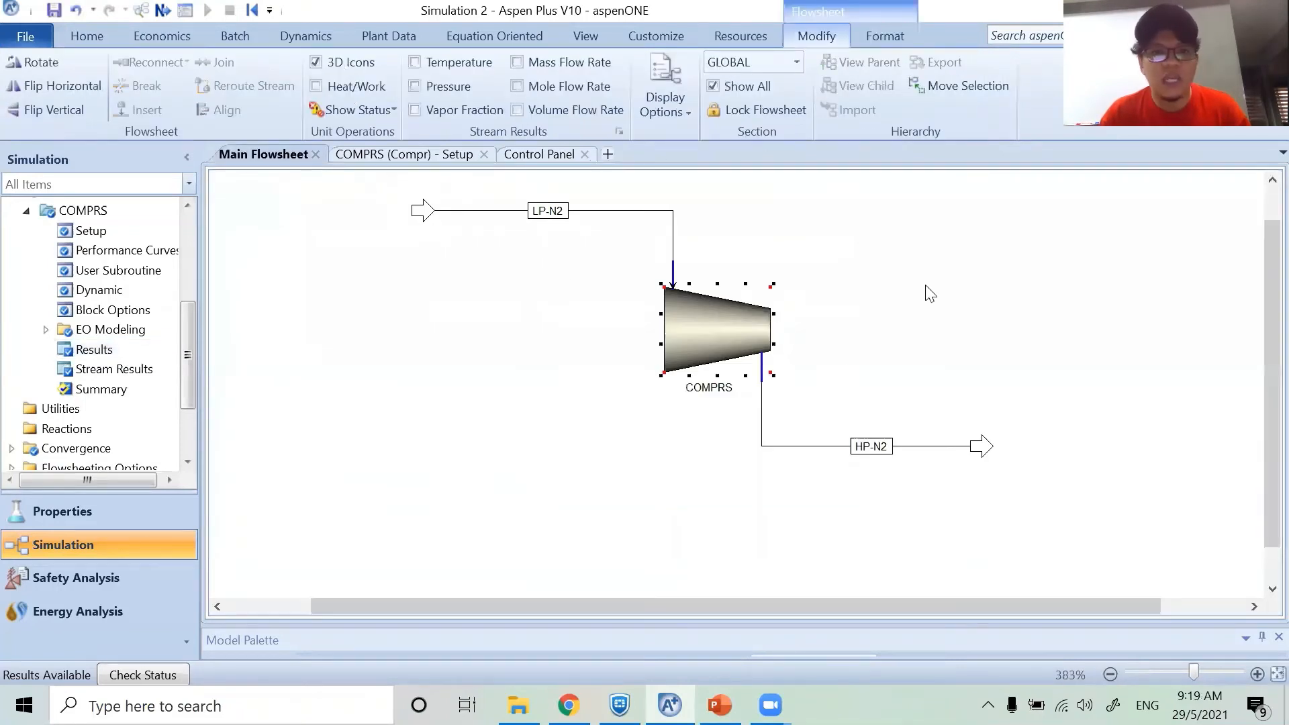
# - Activate the economics solver for the compressor flowsheet
pyautogui.click(160, 38)
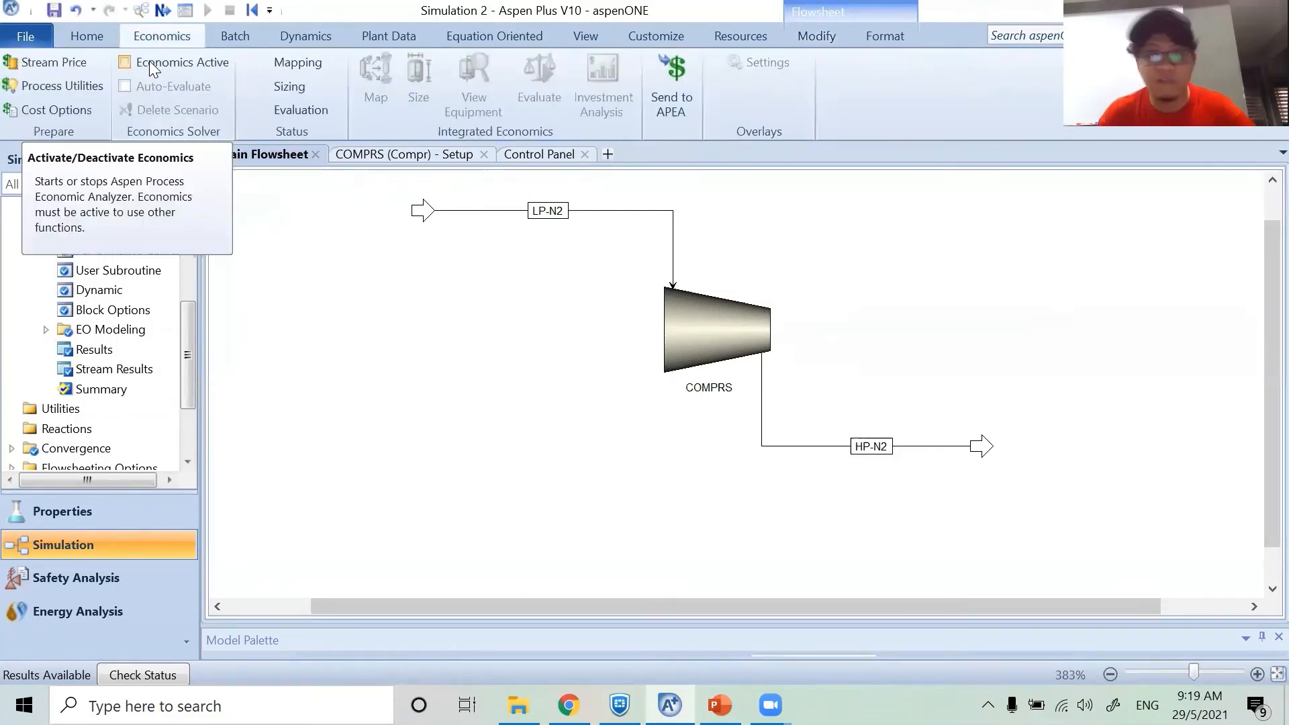
pyautogui.click(149, 60)
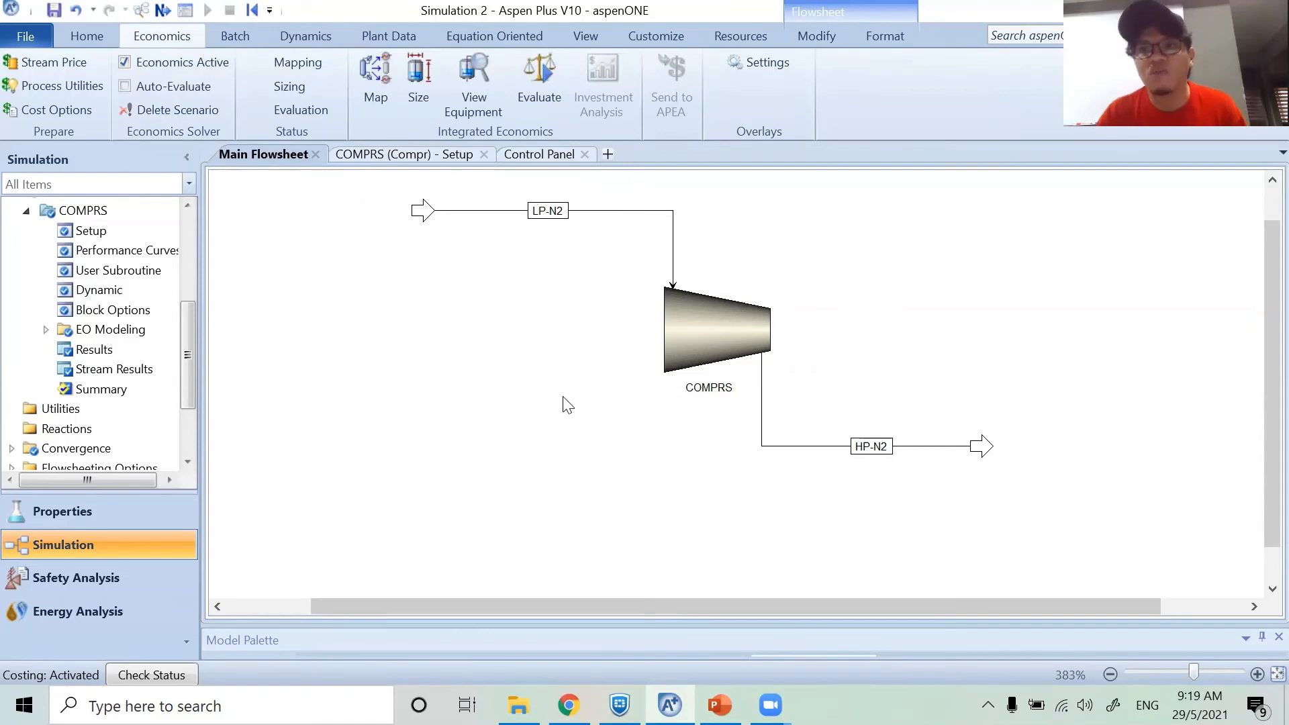
pyautogui.moveTo(1257, 343); pyautogui.dragTo(1257, 283)
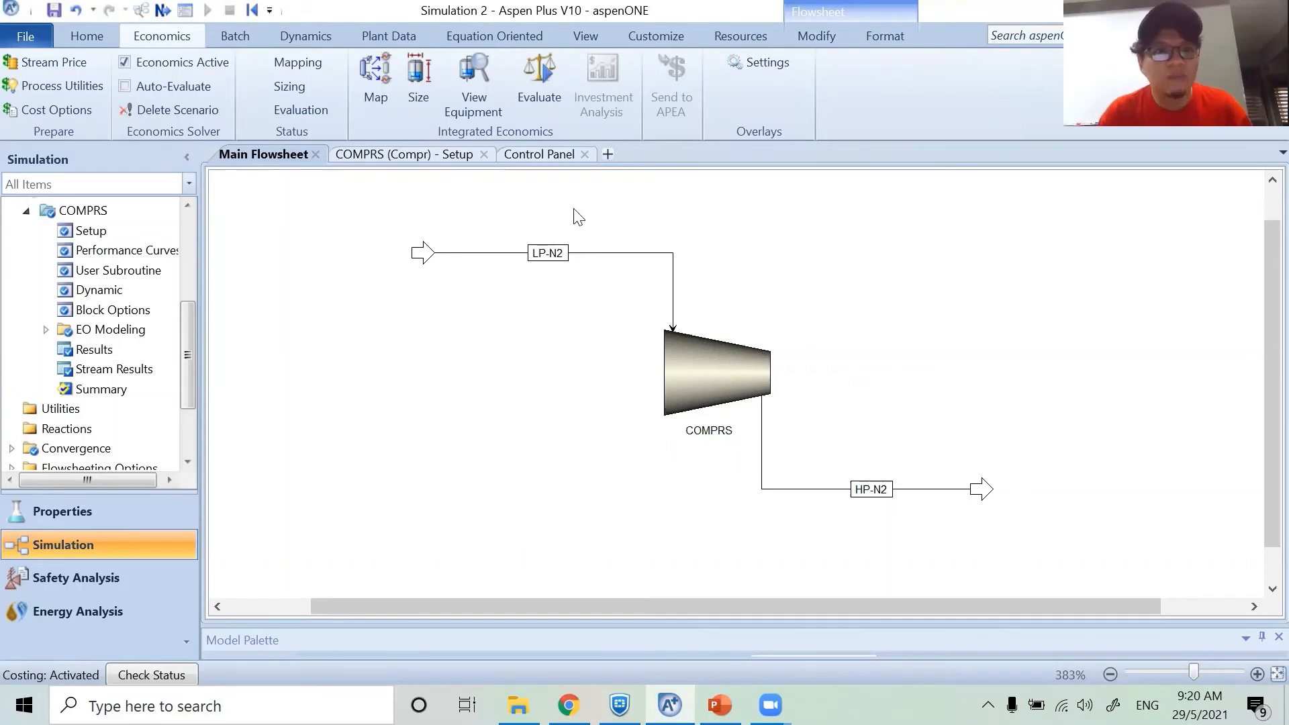
# - Map all unit operations on the default basis with equipment sizing and cost evaluation, keeping COMPRS as a DGC CENTRIF horizontal centrifugal compressor
pyautogui.click(369, 84)
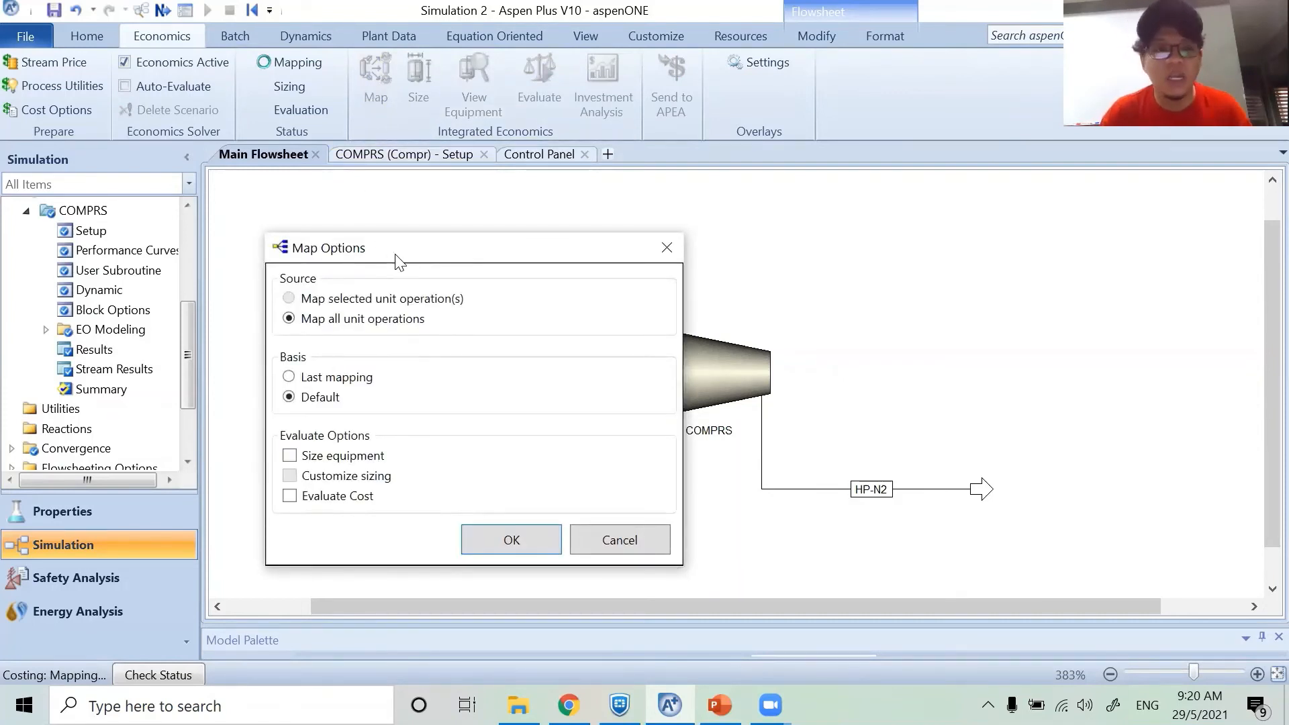
pyautogui.moveTo(396, 259); pyautogui.dragTo(322, 68)
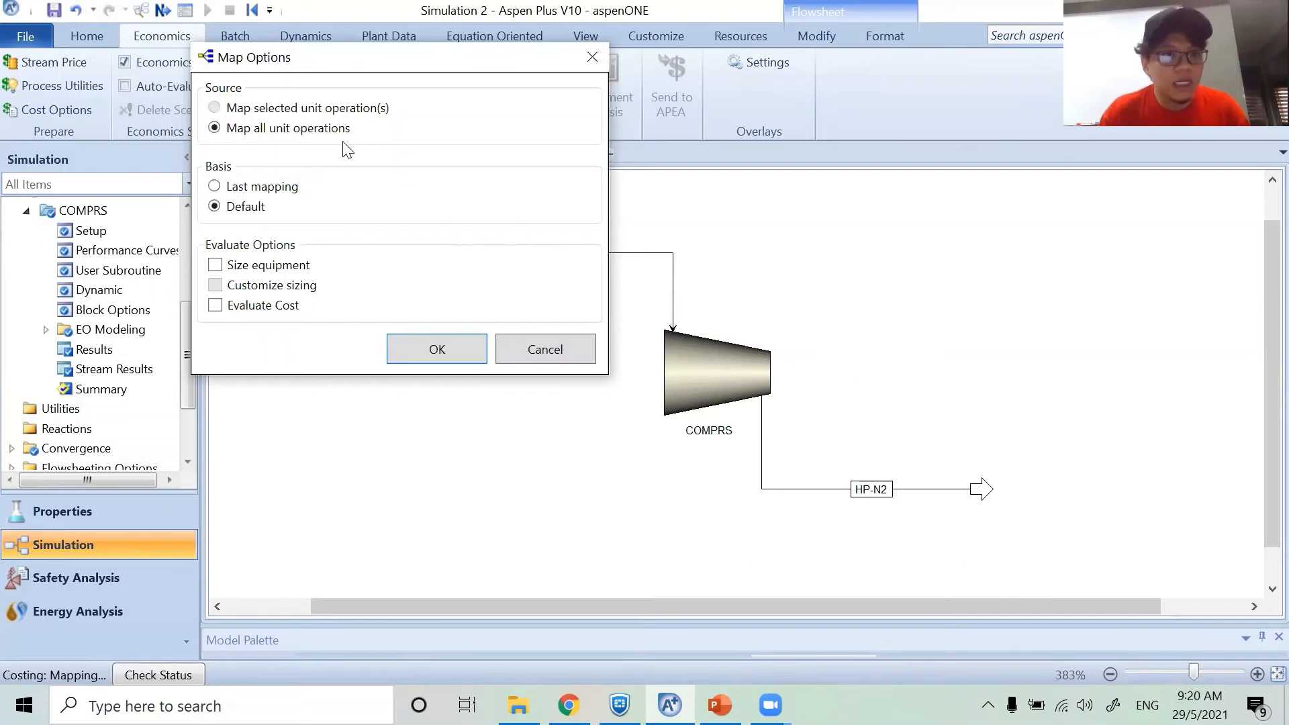
pyautogui.click(255, 270)
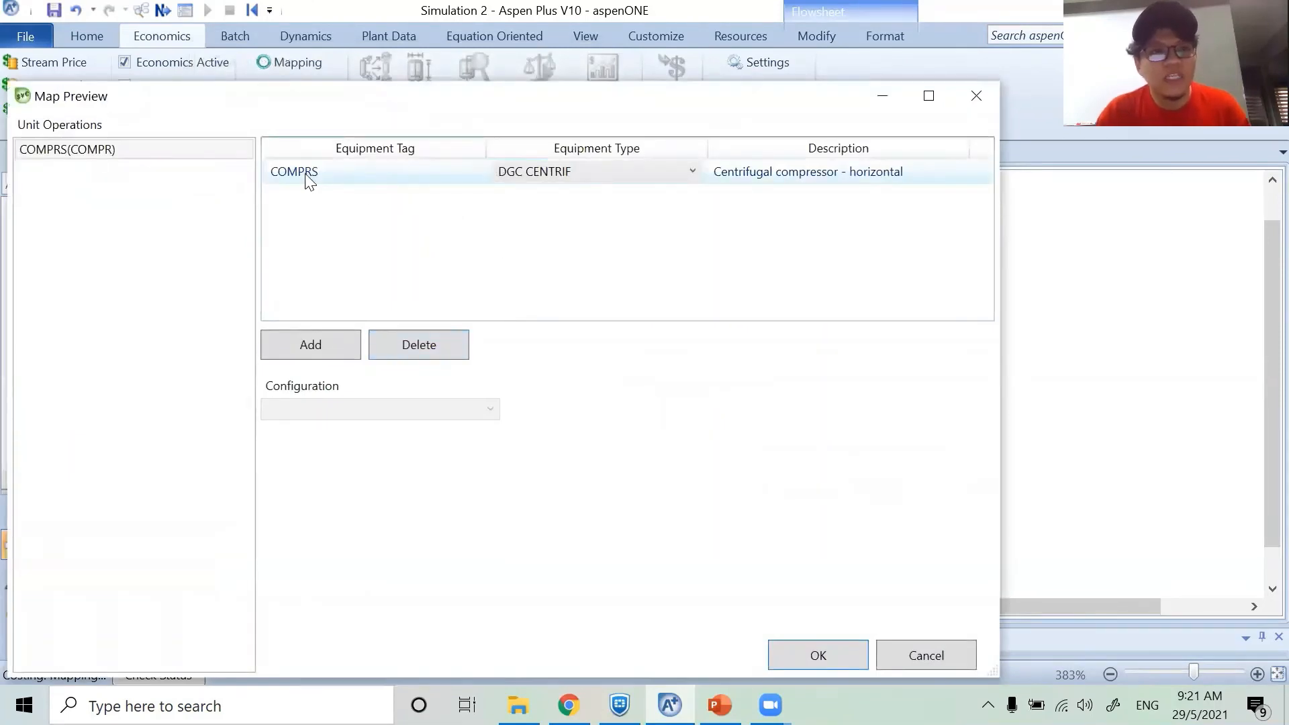
pyautogui.click(581, 173)
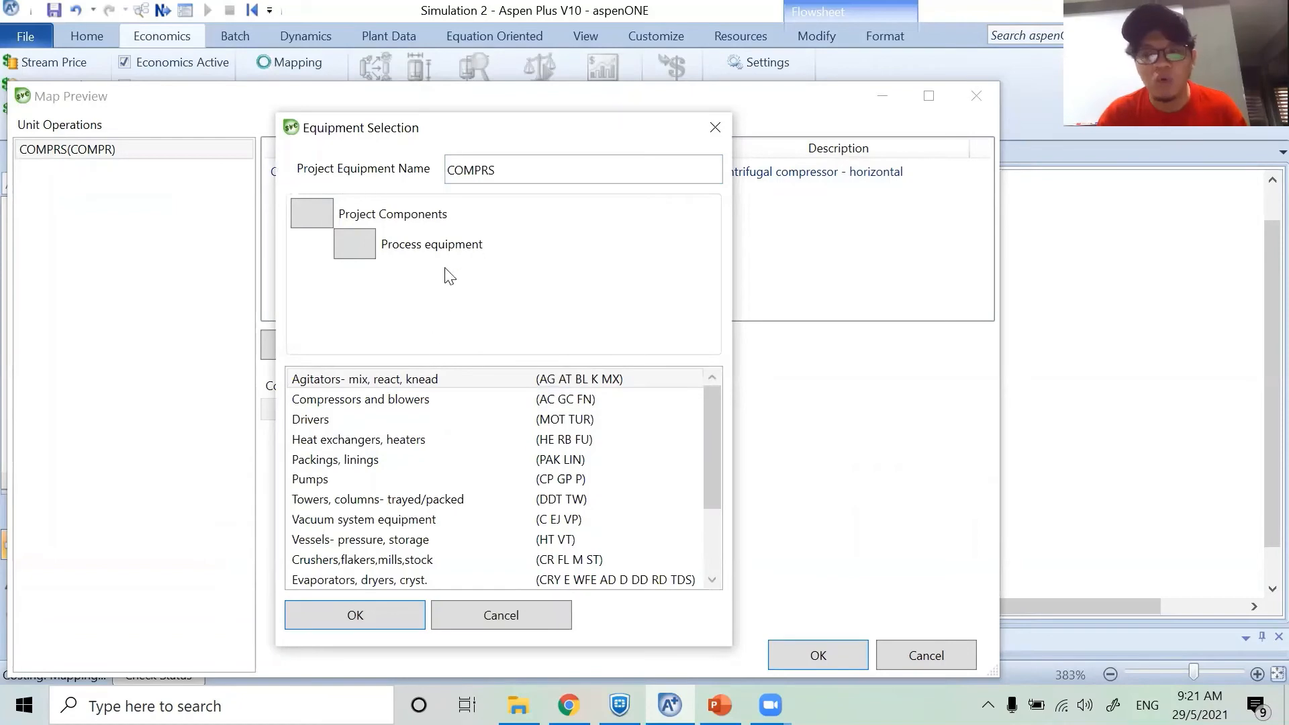
pyautogui.click(488, 616)
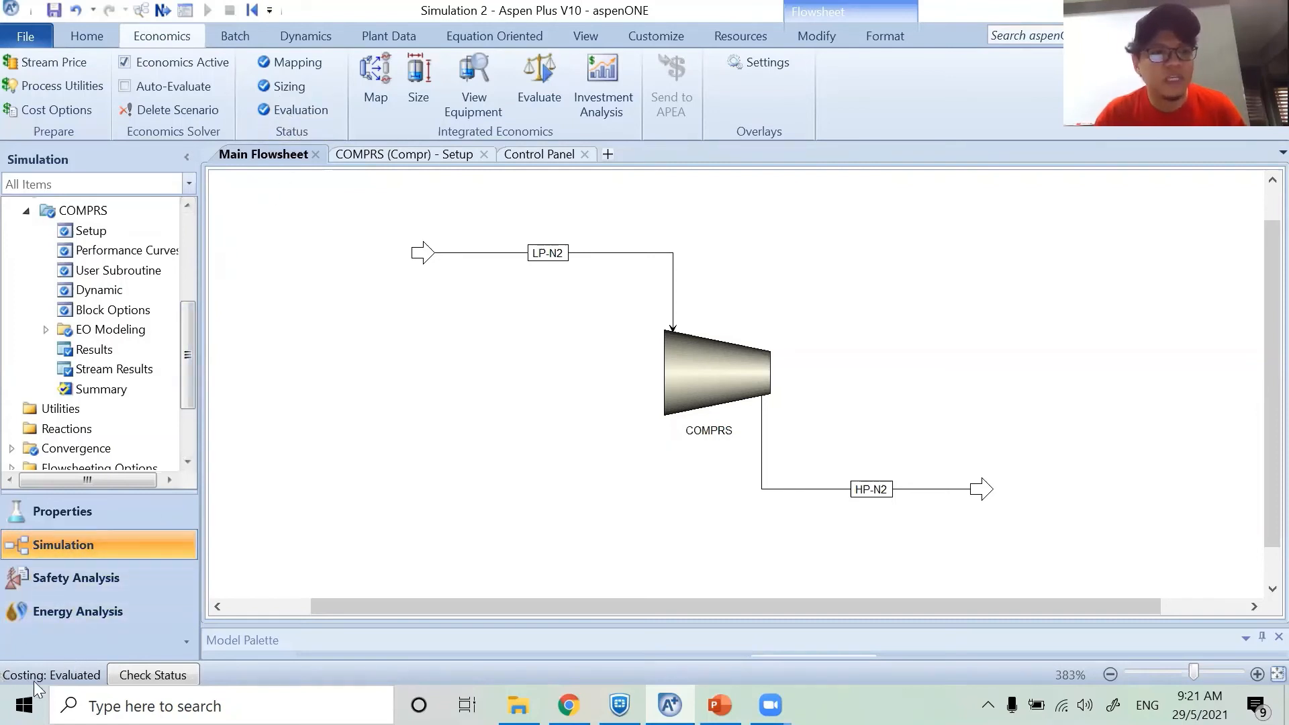
# - Open the Equipment page of the Results Summary to examine the compressor's equipment and installed costs
pyautogui.moveTo(183, 337); pyautogui.dragTo(183, 396)
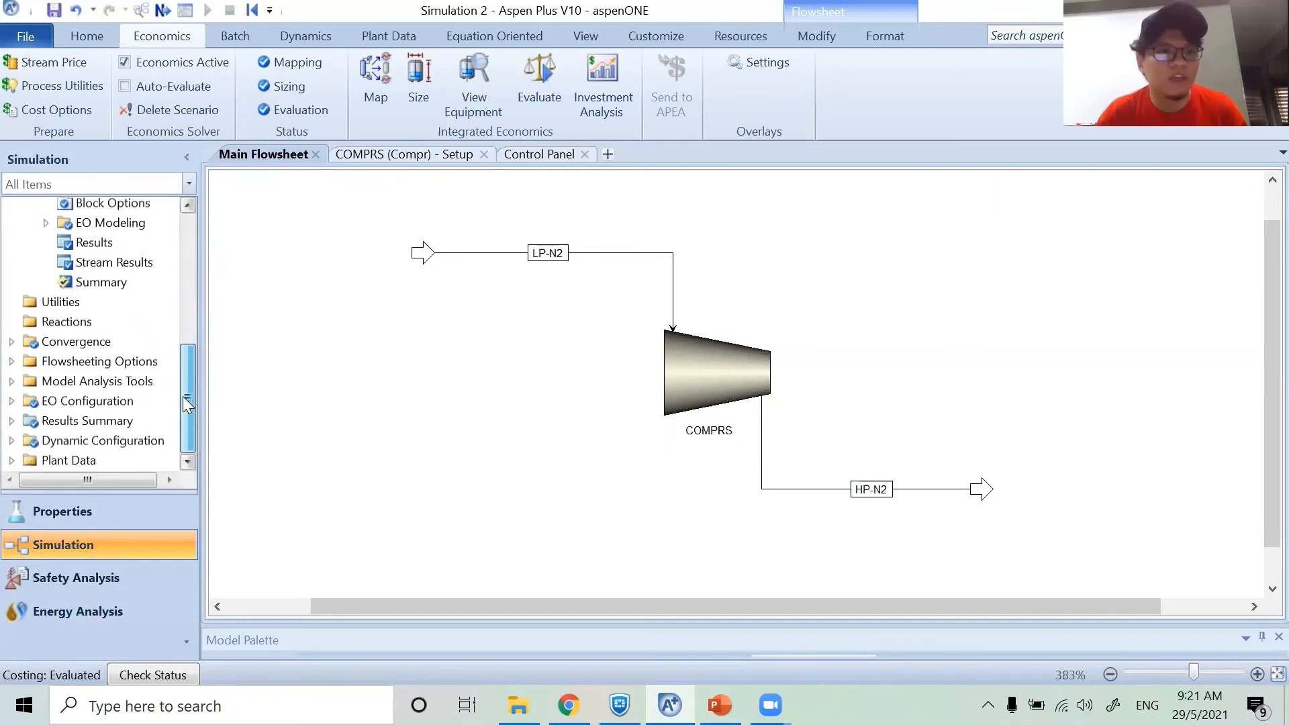
pyautogui.click(8, 420)
pyautogui.moveTo(183, 338); pyautogui.dragTo(189, 420)
pyautogui.doubleClick(104, 422)
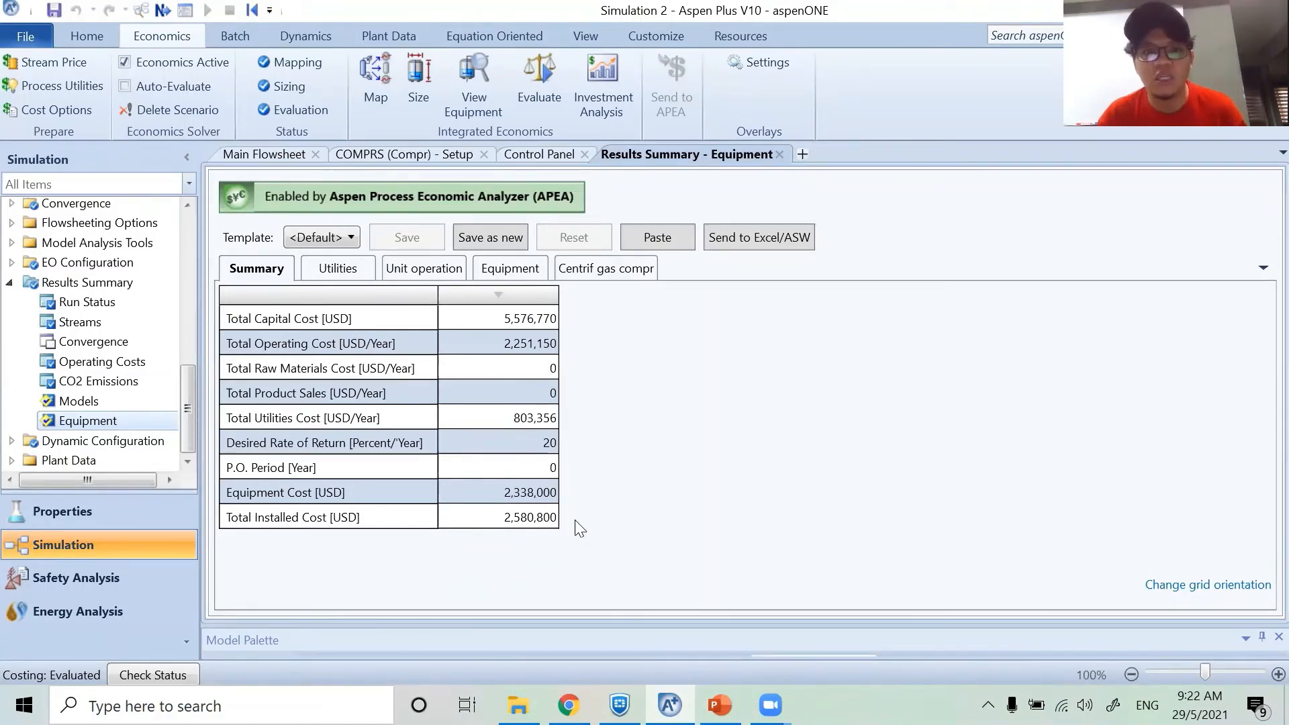
# - Compare the compressor's installed cost with the cost table in PowerPoint, and close the equipment results before returning to the slides
pyautogui.click(719, 705)
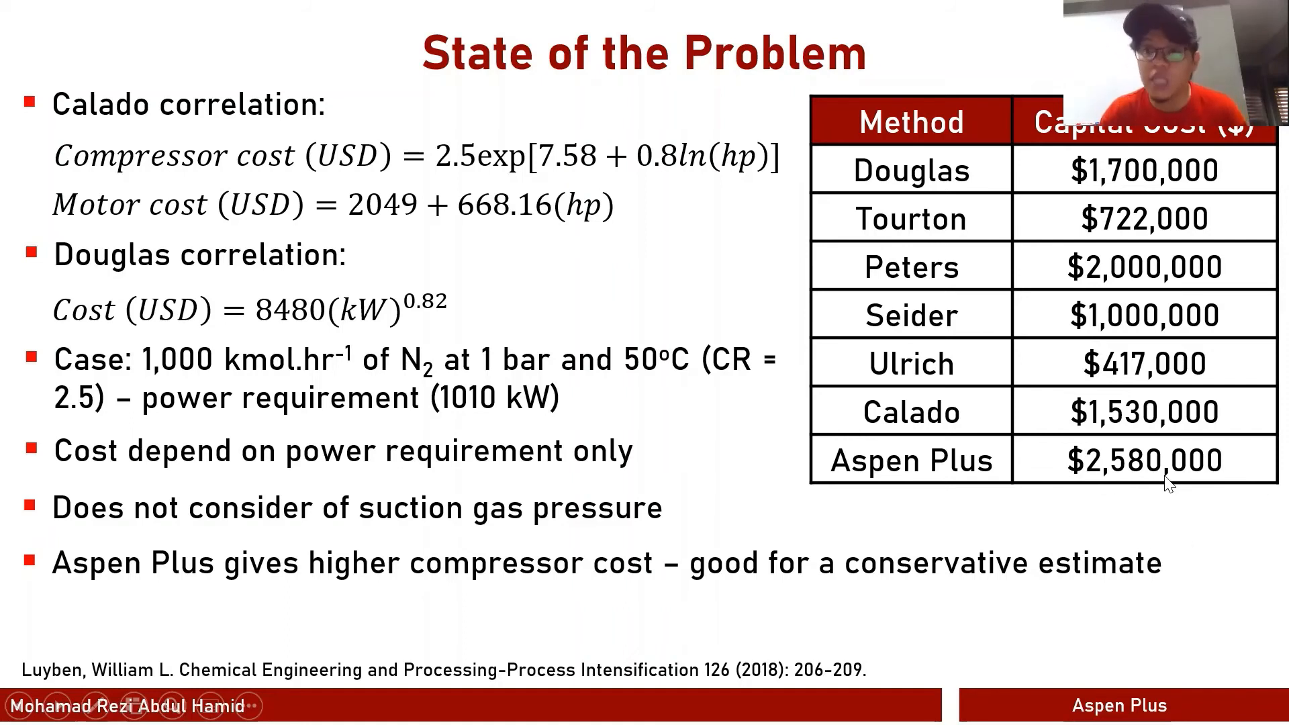
pyautogui.hotkey('alt', 'Tab')
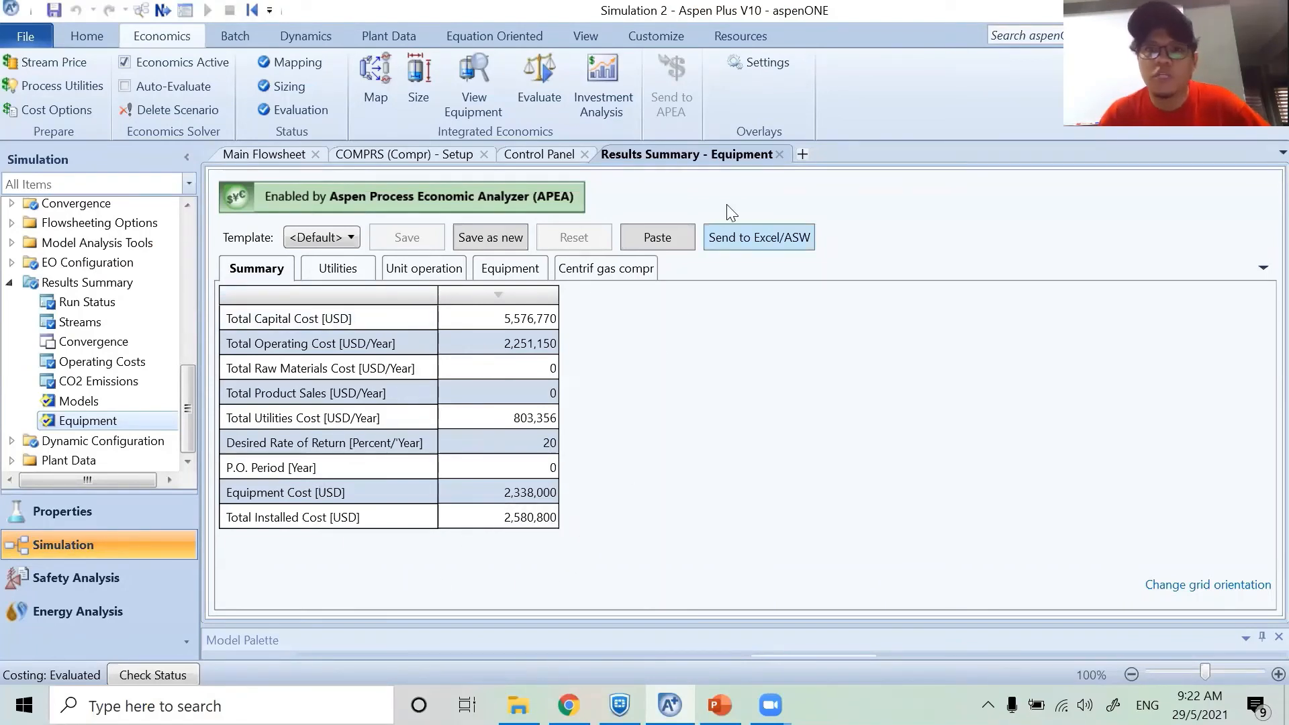
pyautogui.click(779, 153)
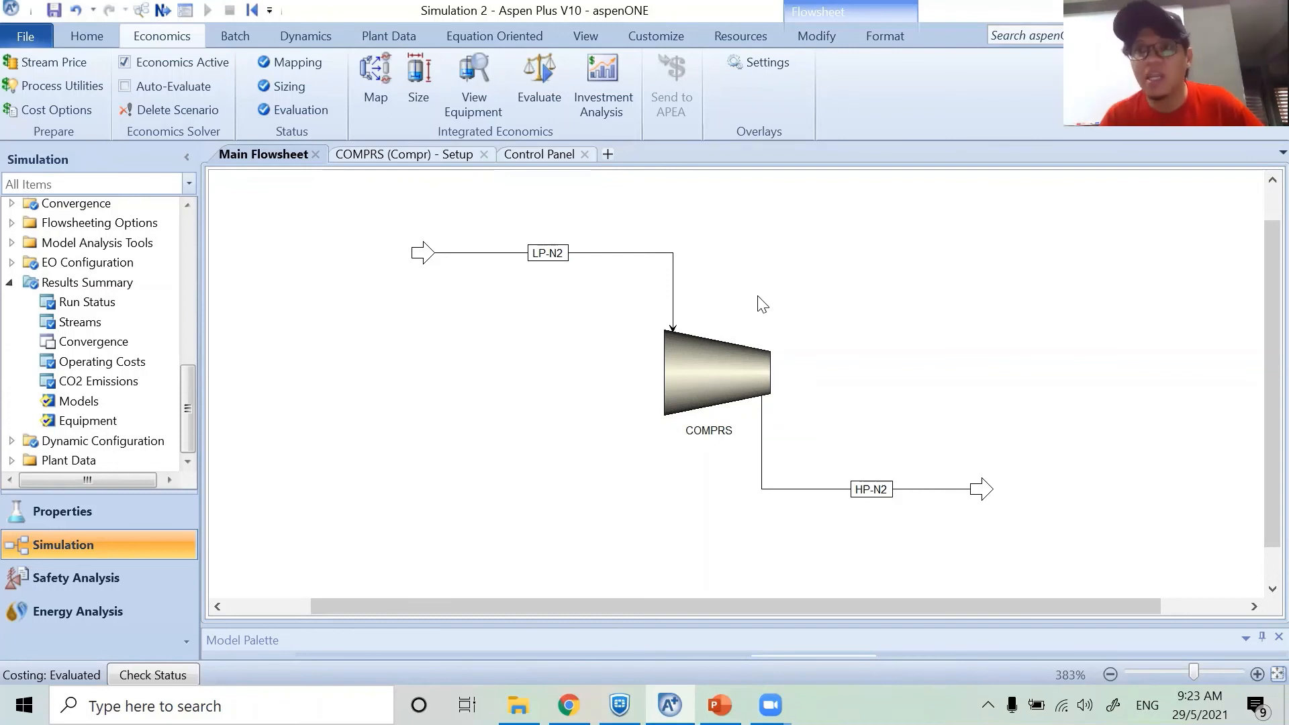
pyautogui.hotkey('alt', 'Tab')
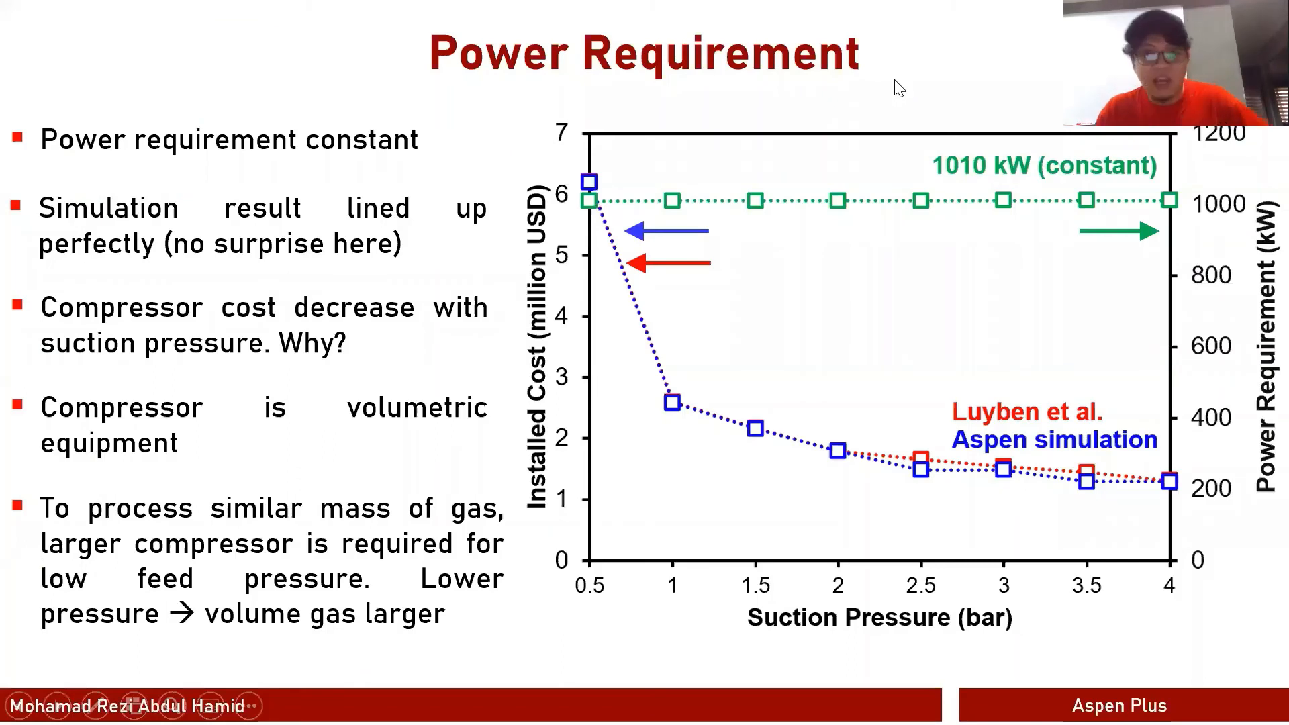